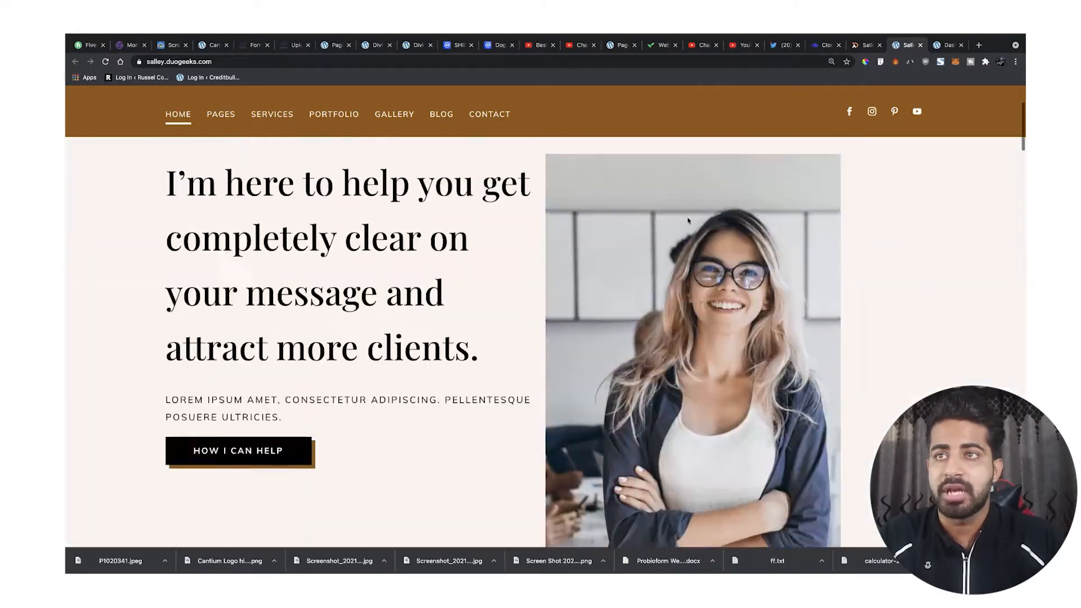
- Switch to the WordPress dashboard and open the form for uploading a new theme
click(945, 45)
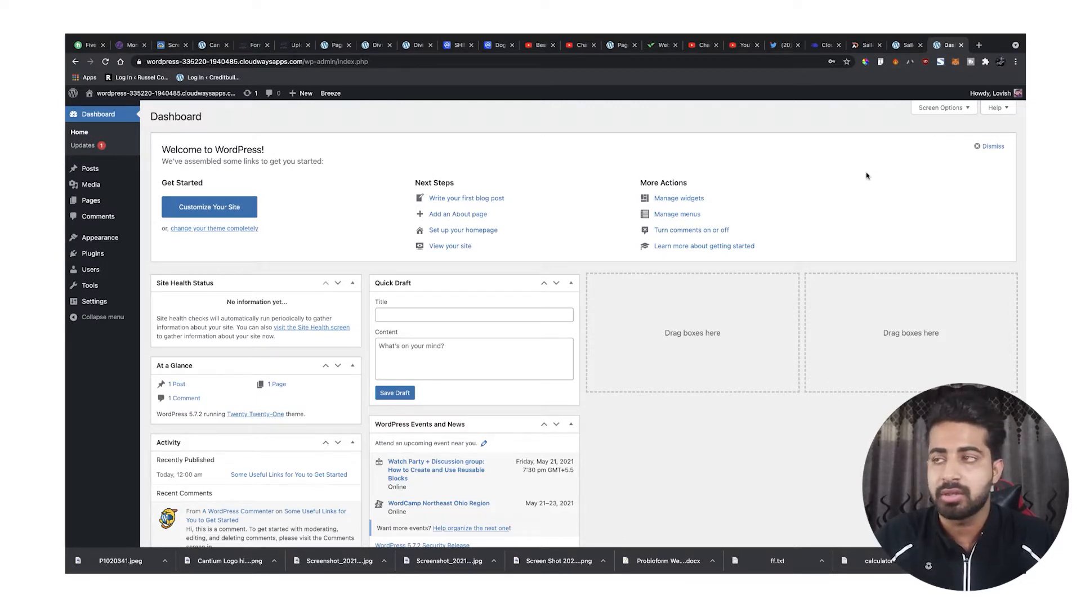
click(111, 239)
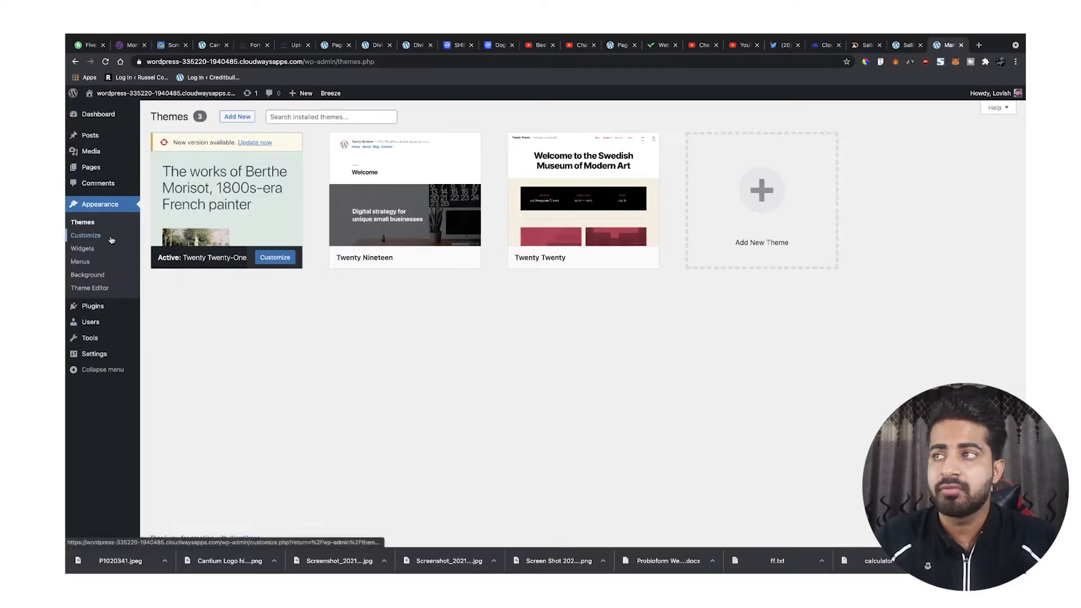
click(238, 118)
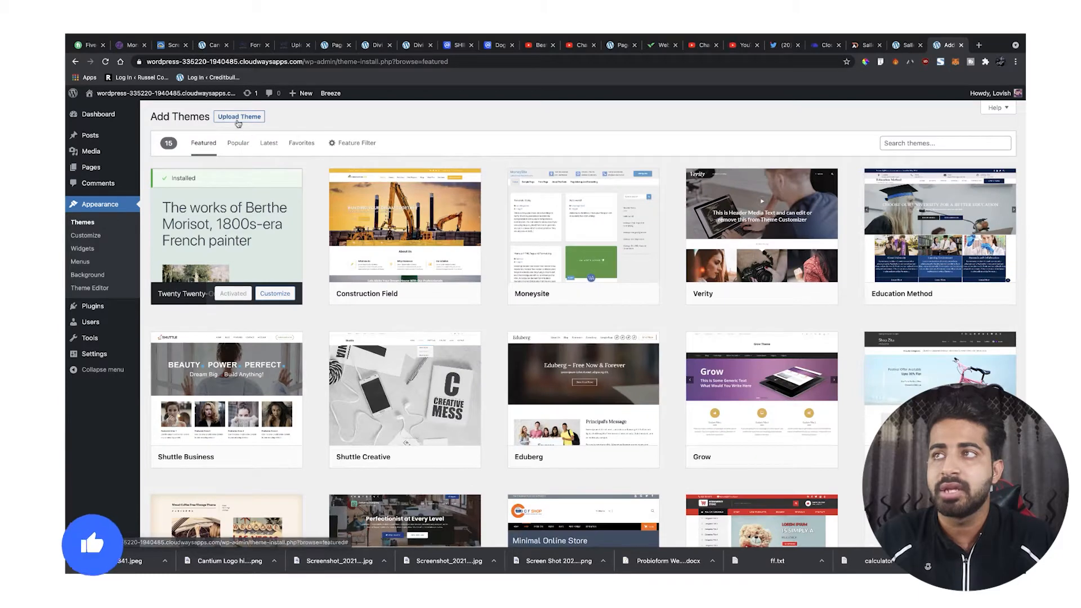
click(239, 118)
- Upload Divi.zip from the Divi Theme & Plugins folder inside Downloads > Divi Awesome, then install and activate it as the site theme
click(522, 204)
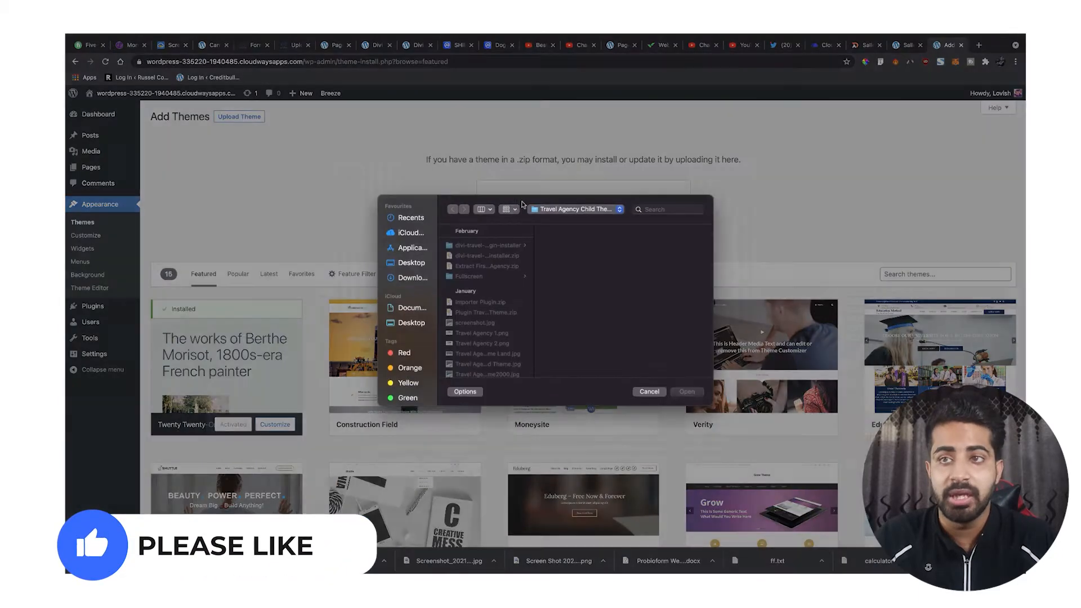
click(415, 281)
scroll(496, 327, down, 5)
click(502, 341)
click(585, 271)
click(649, 327)
click(688, 394)
click(656, 201)
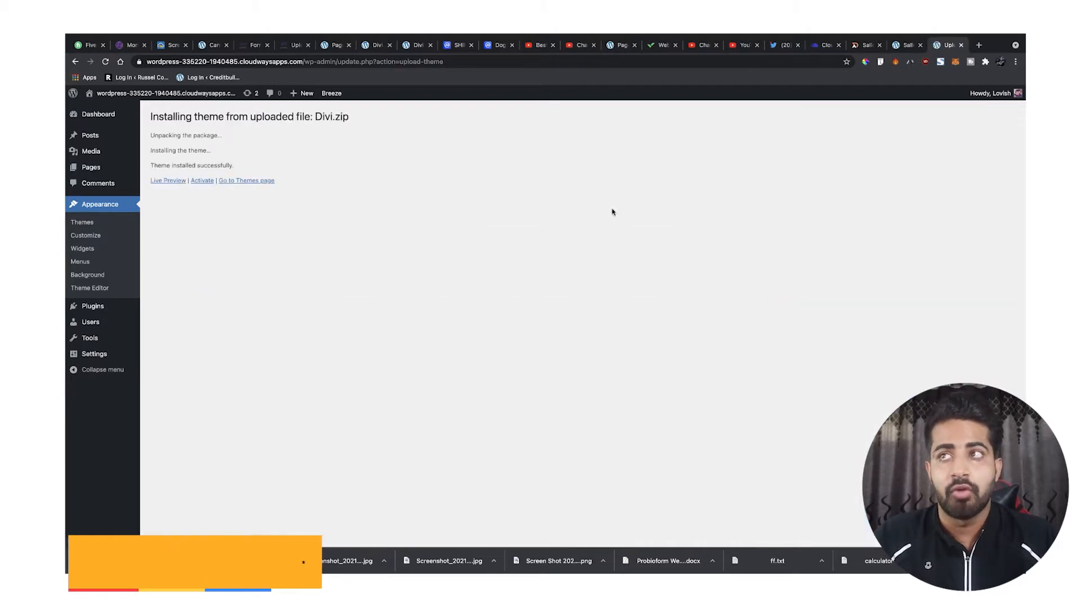
click(203, 181)
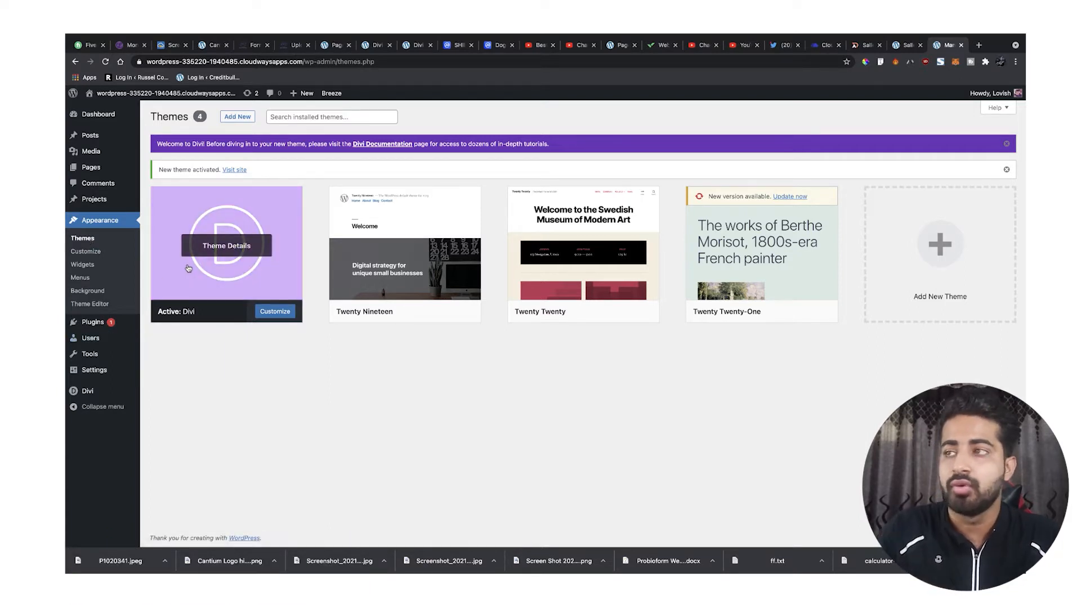
- Open the form for uploading a new plugin to the WordPress site
mouse_move(95, 325)
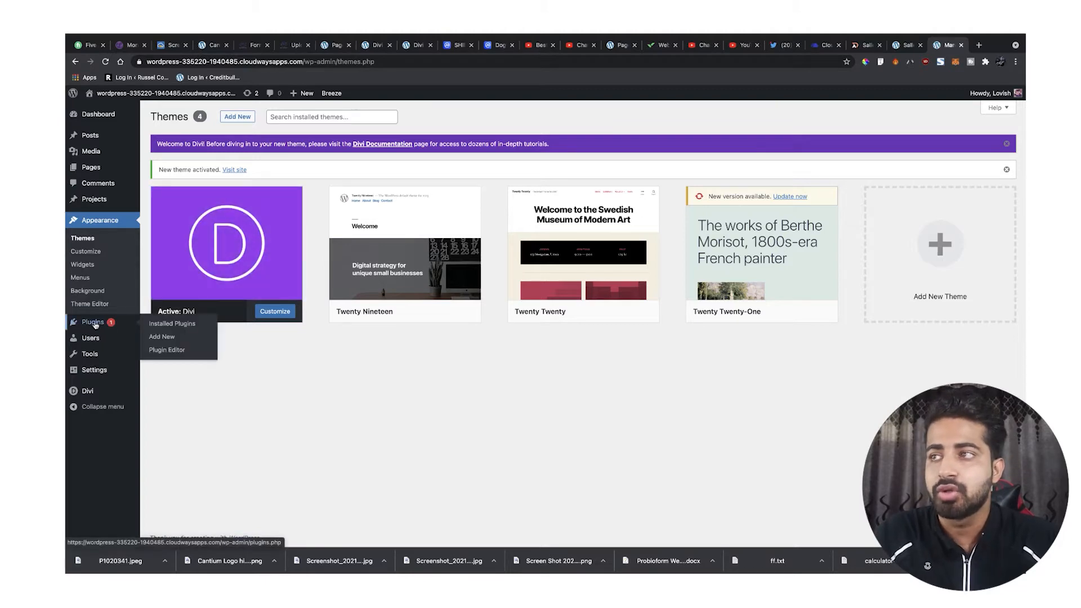
click(159, 338)
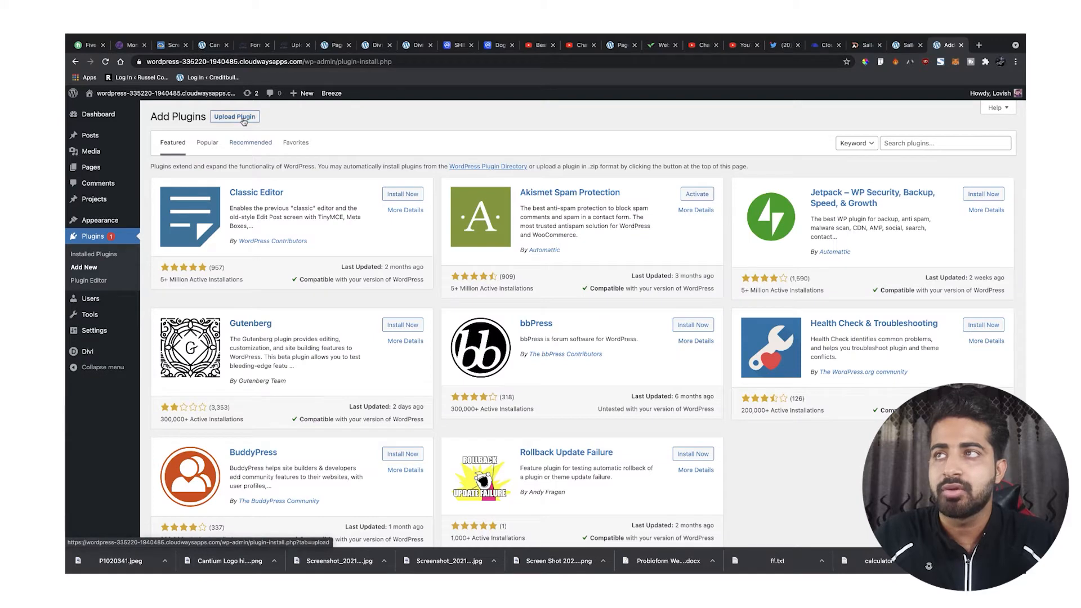
click(243, 119)
- Install and activate salley-divi-child-theme-plugin-installer.zip from the Salley Divi Child Theme folder in Downloads > Divi Awesome > Child Theme
click(531, 202)
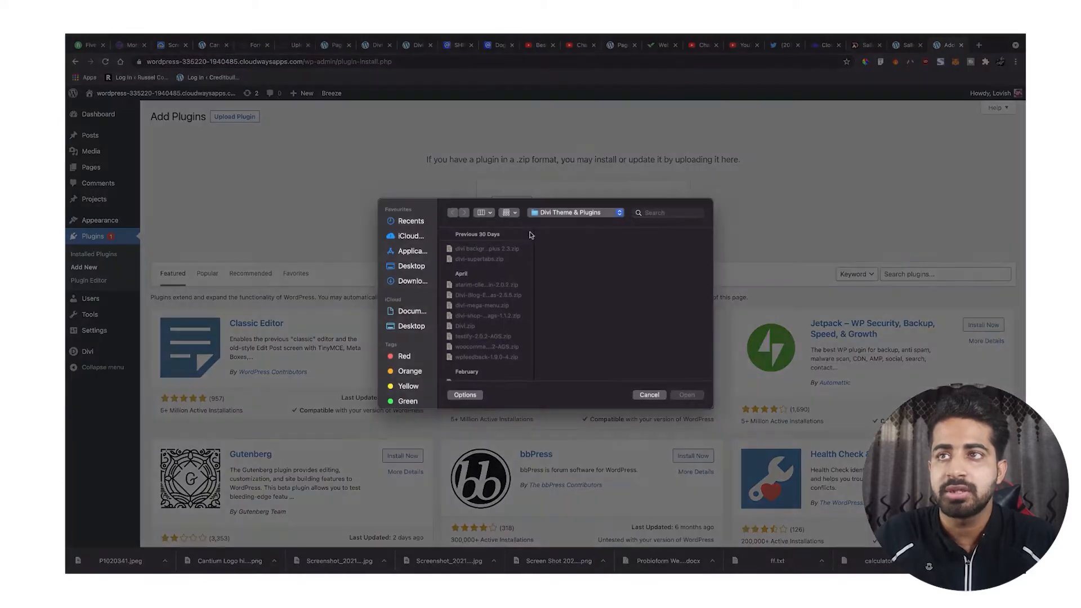
click(412, 281)
scroll(496, 297, down, 10)
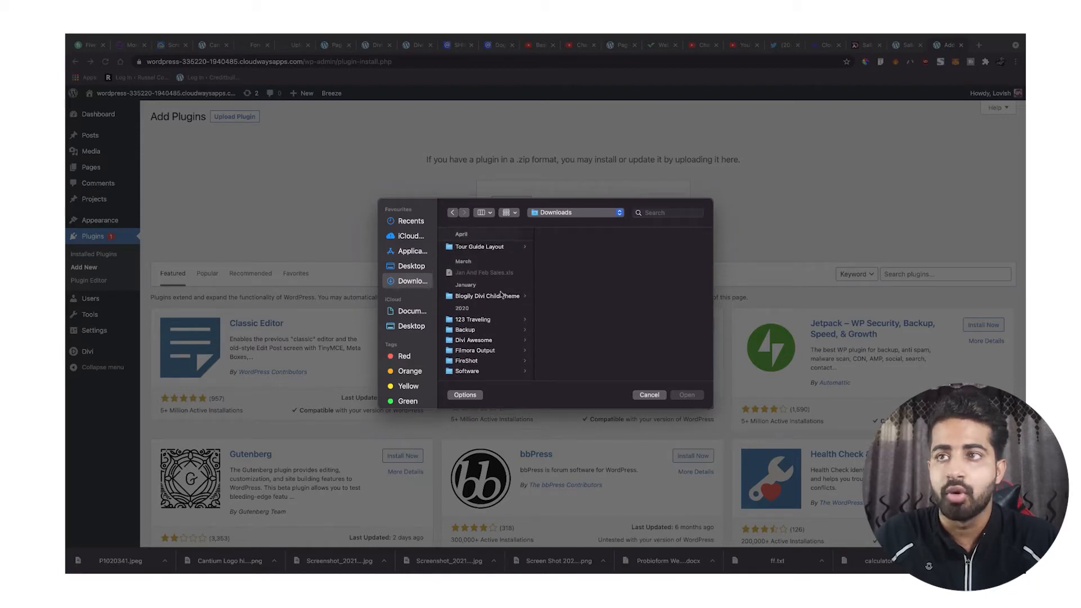
click(494, 340)
click(595, 261)
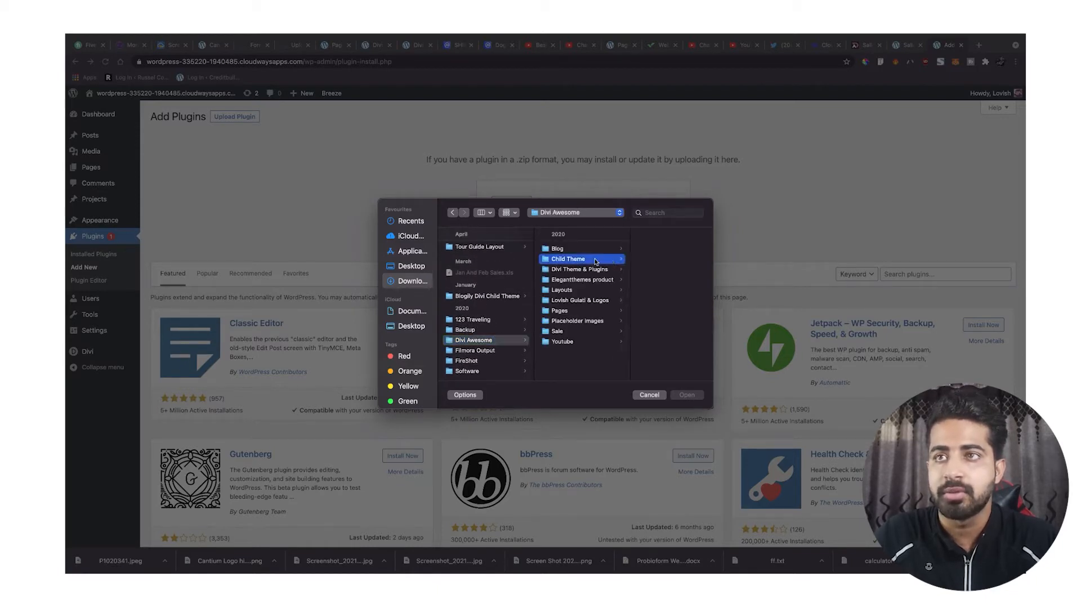
click(597, 264)
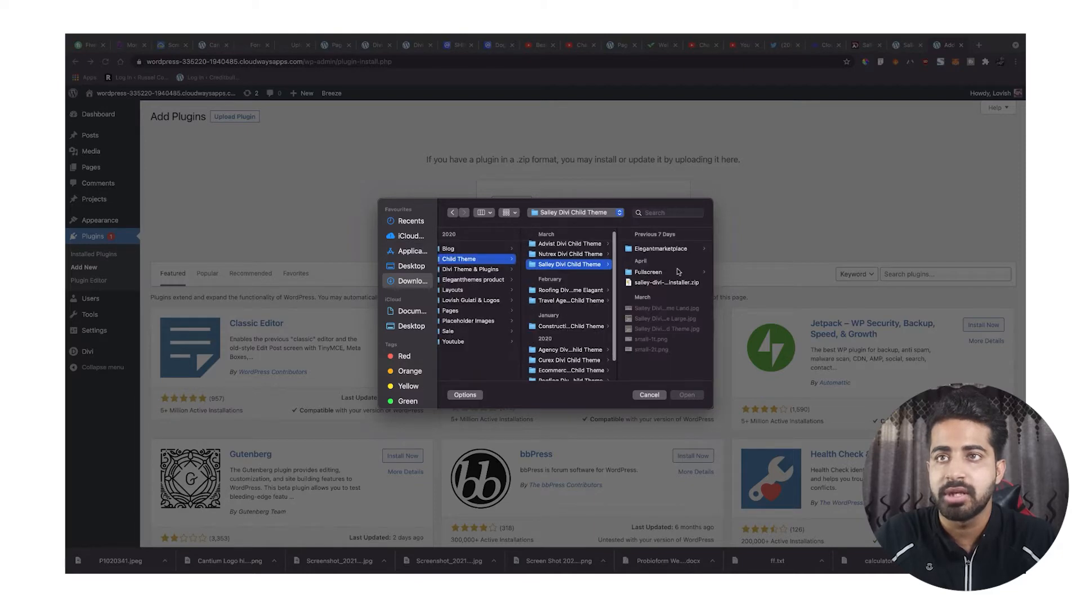
click(667, 283)
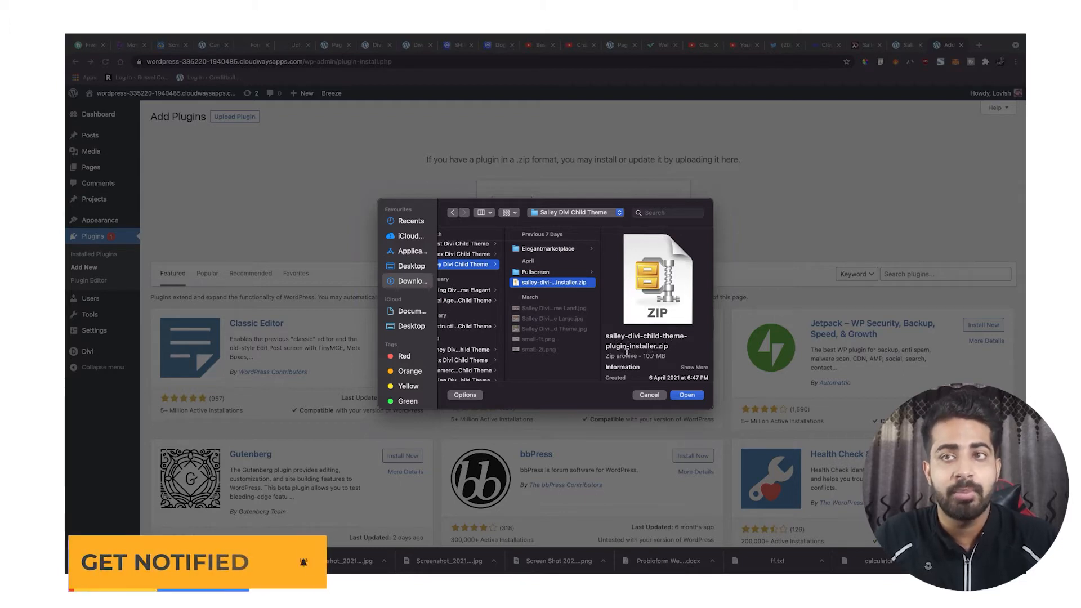
click(689, 394)
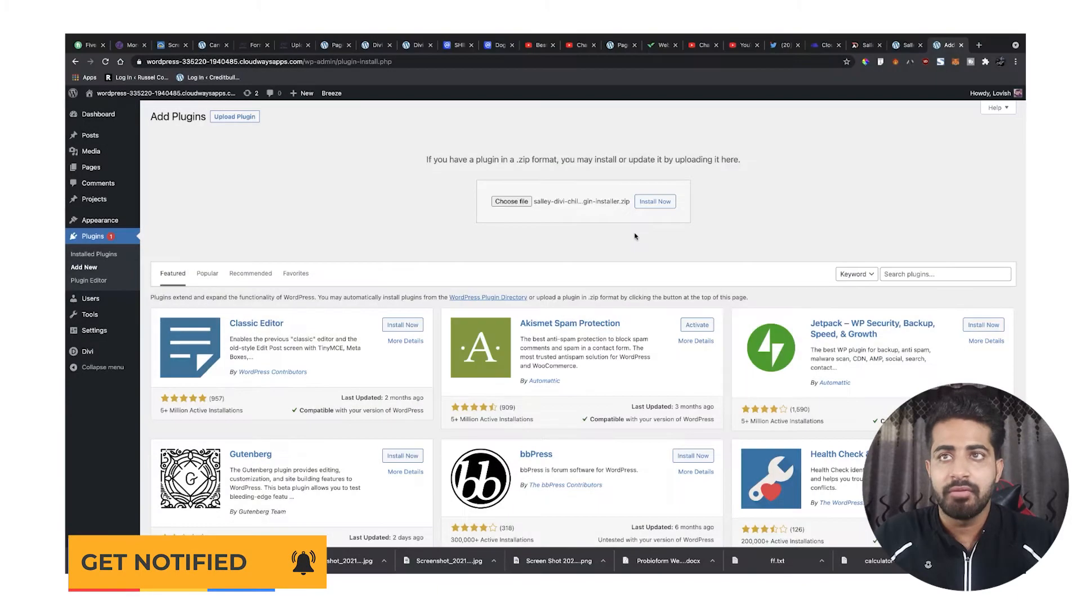
click(657, 202)
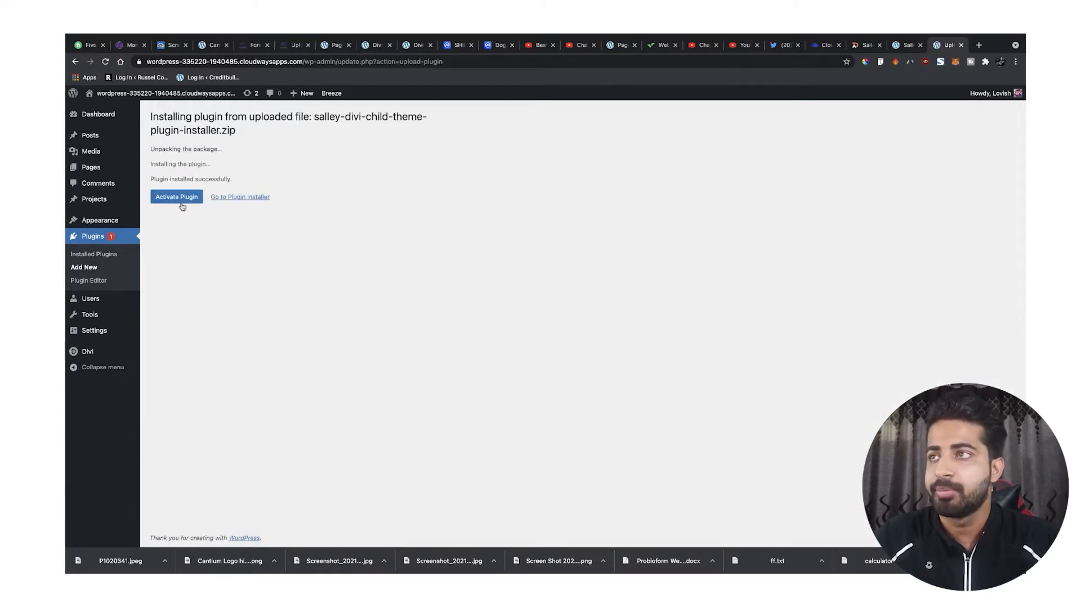
click(175, 201)
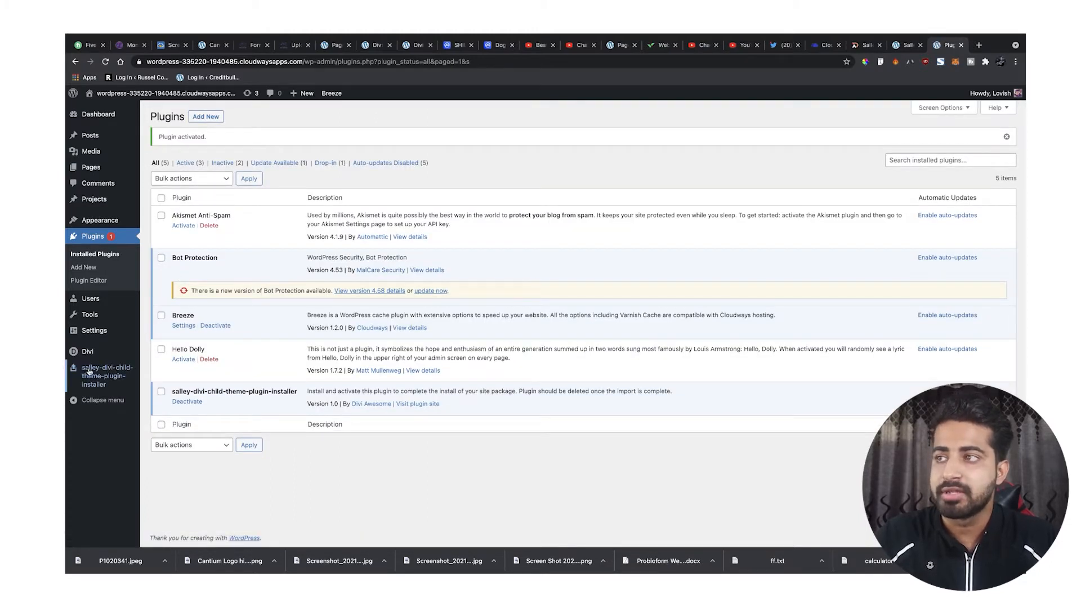
- Open the import page of the salley-divi-child-theme-plugin-installer plugin
click(96, 377)
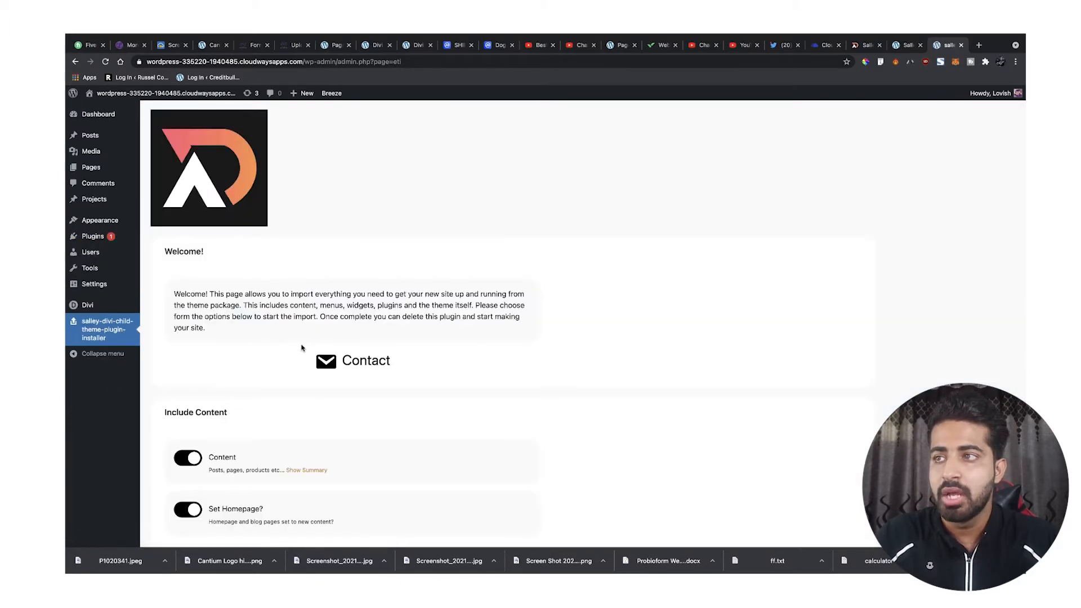
scroll(295, 339, down, 1)
scroll(295, 339, up, 1)
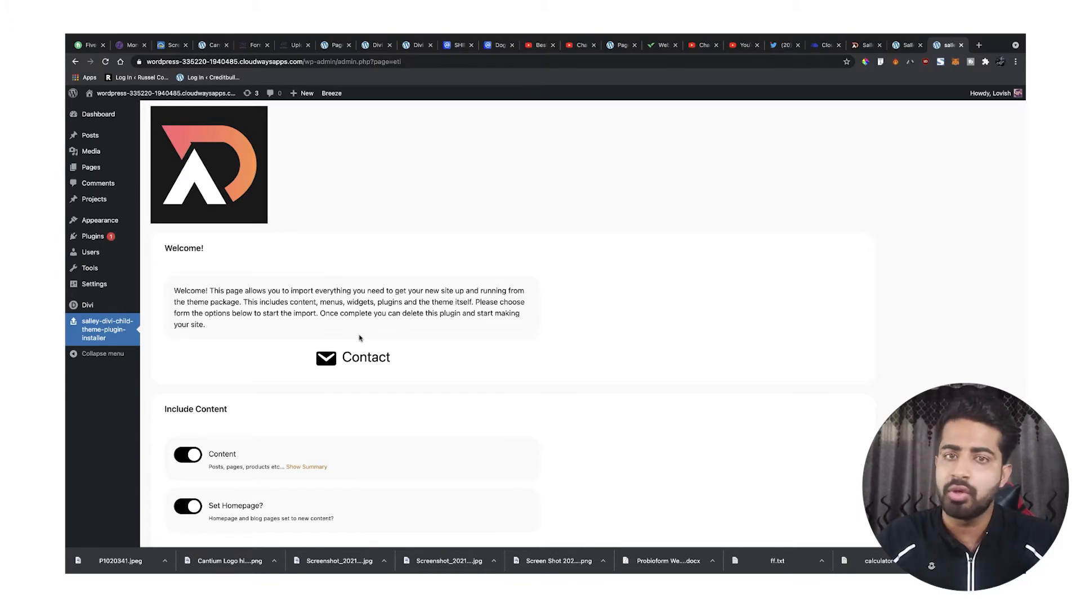
- View the Salley Divi Child Theme product page on diviawesome.com and return to the importer page
click(865, 45)
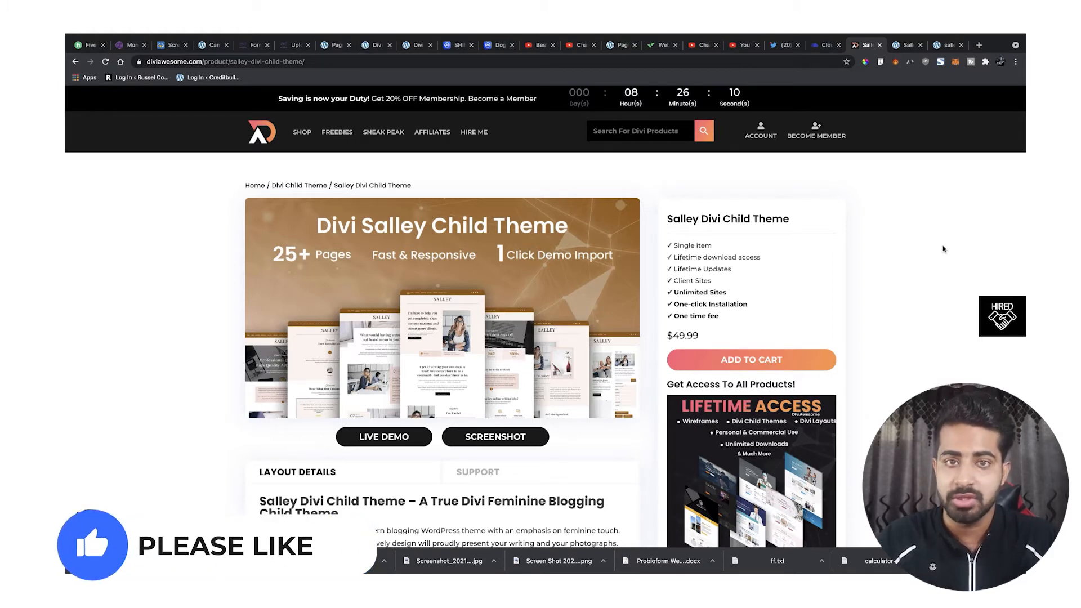
click(948, 45)
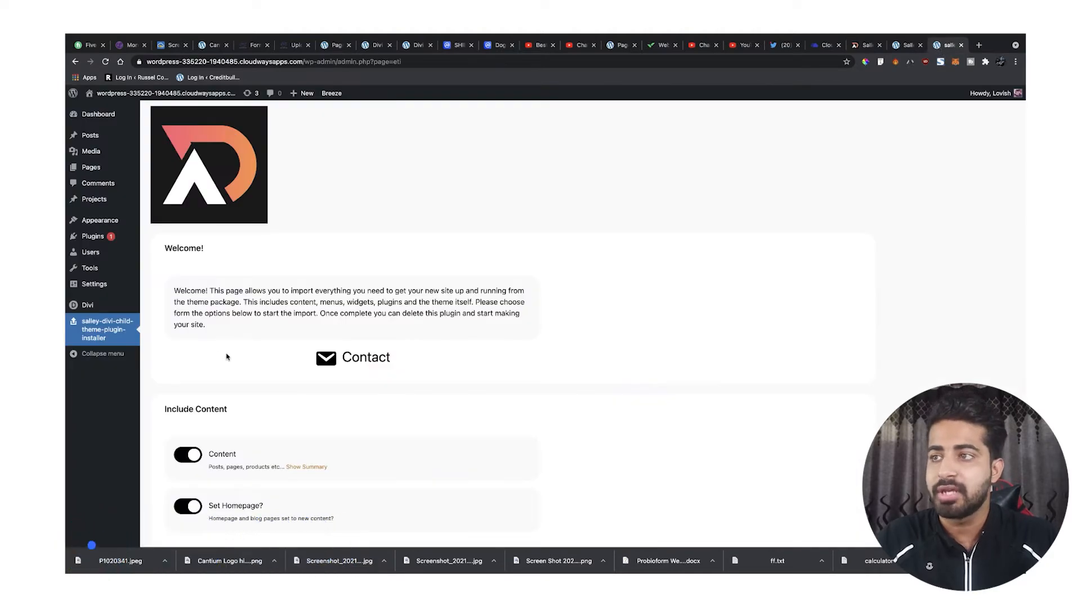
- Begin the site import with all content, site structure, Divi, plugin, child theme and customizer options left enabled
scroll(227, 357, down, 2)
scroll(218, 345, down, 1)
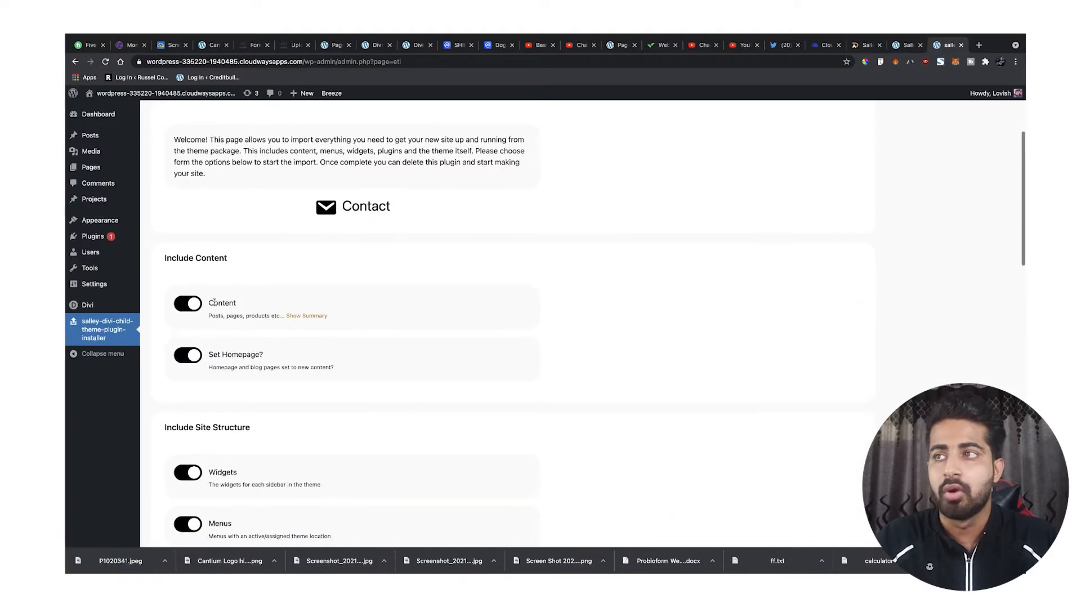
scroll(223, 303, down, 1)
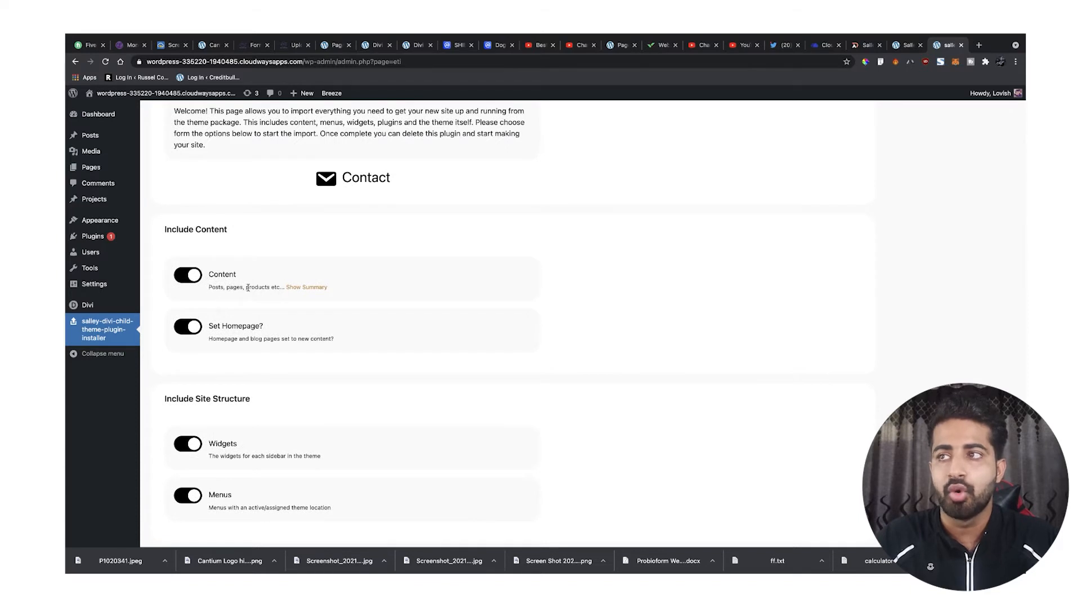
scroll(283, 307, down, 3)
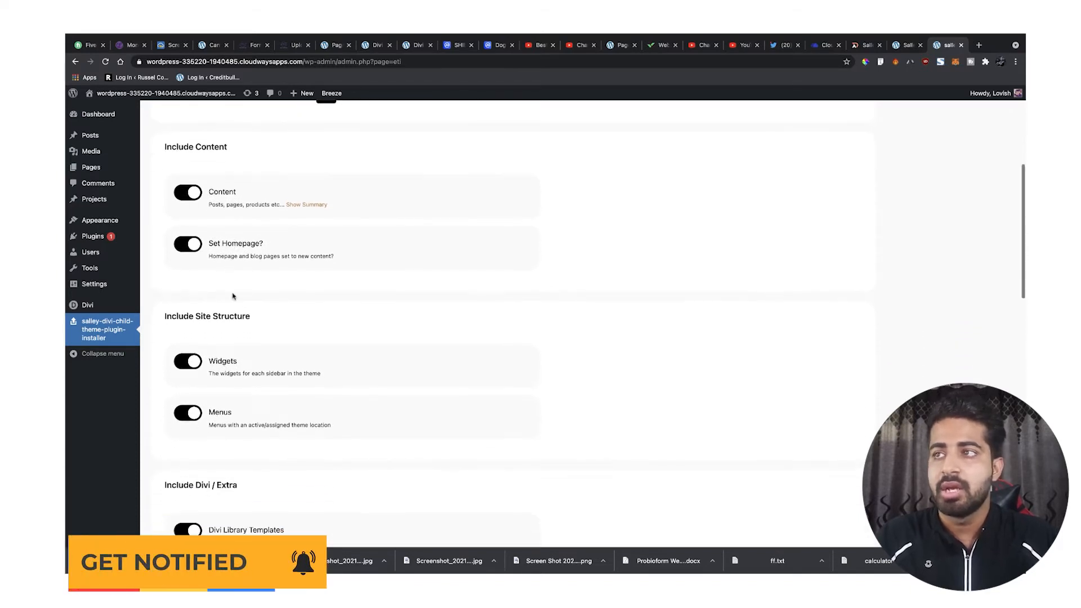
scroll(236, 298, down, 3)
scroll(240, 290, down, 7)
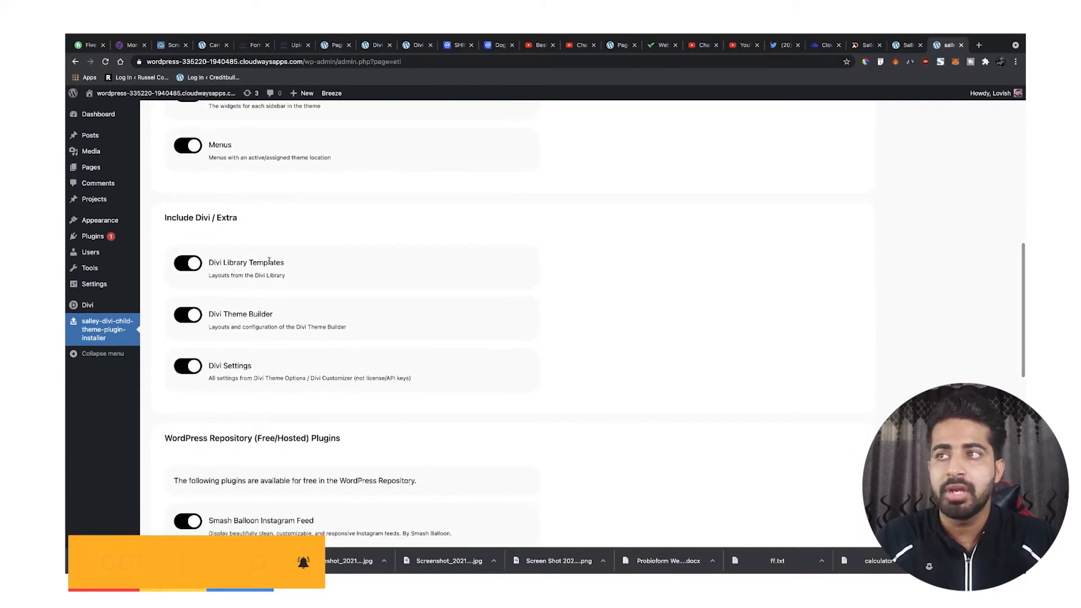
scroll(270, 261, down, 1)
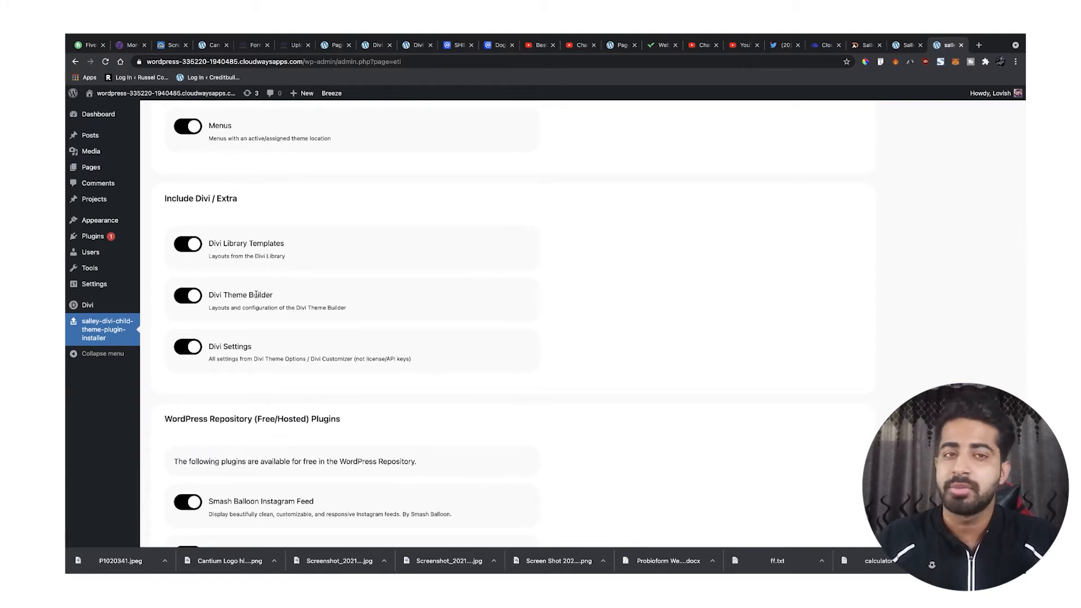
scroll(259, 295, down, 3)
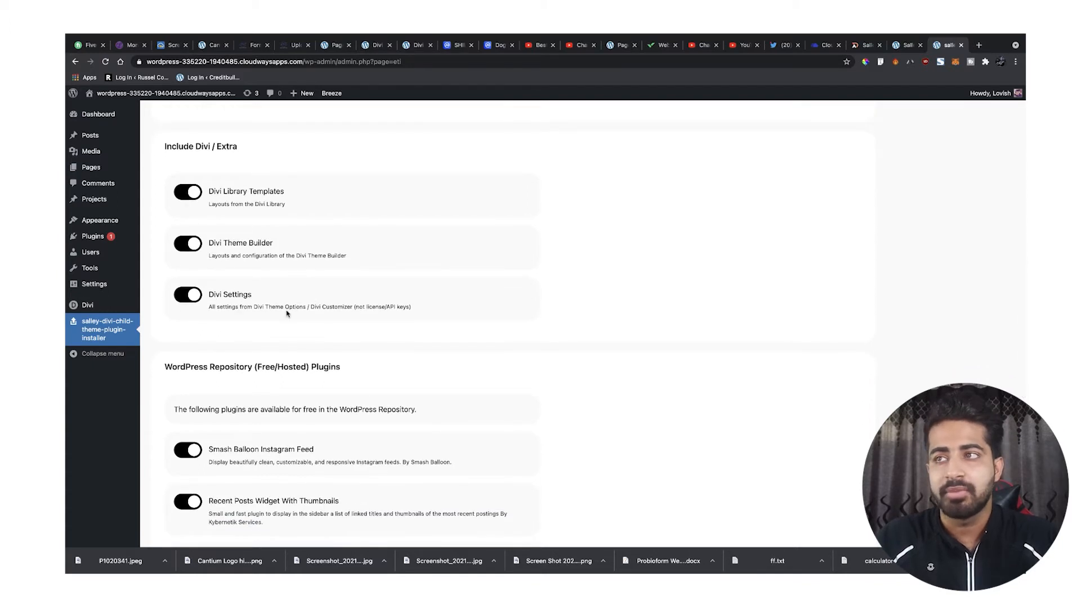
scroll(282, 315, down, 10)
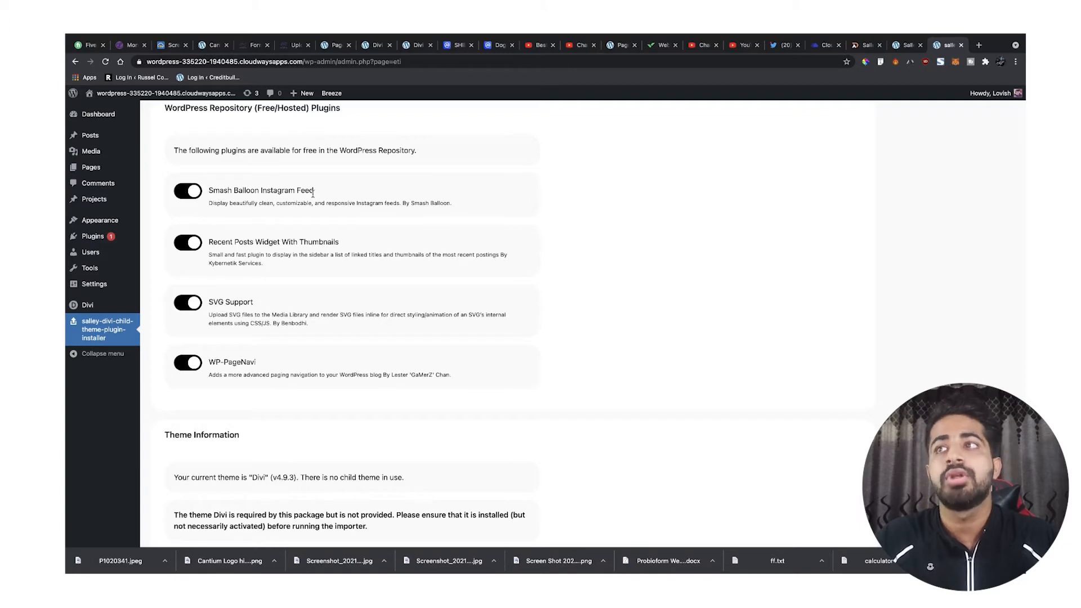
scroll(307, 194, down, 5)
scroll(298, 196, down, 1)
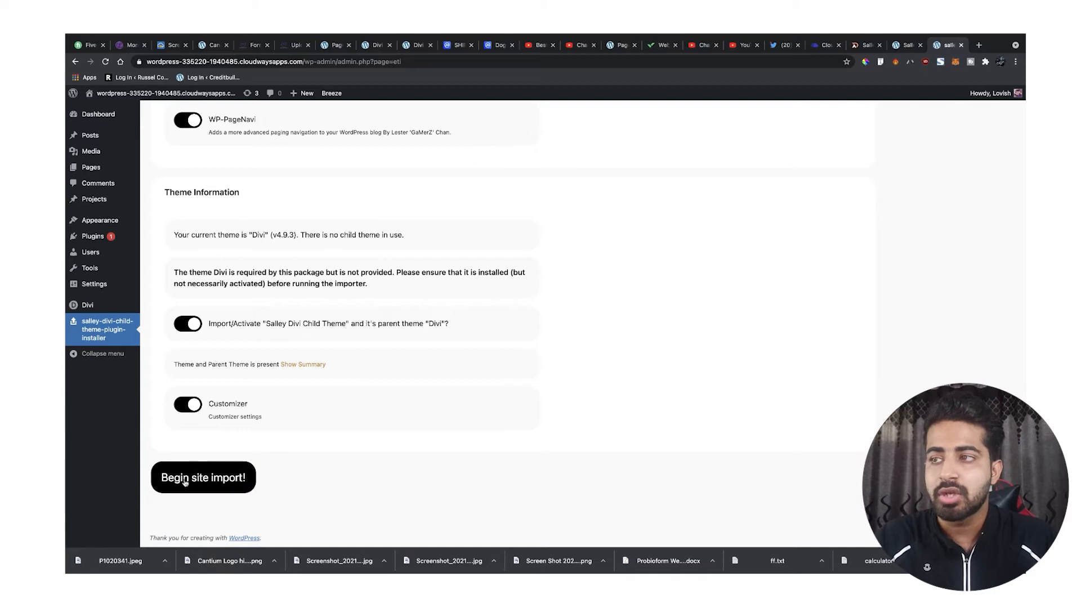
click(220, 480)
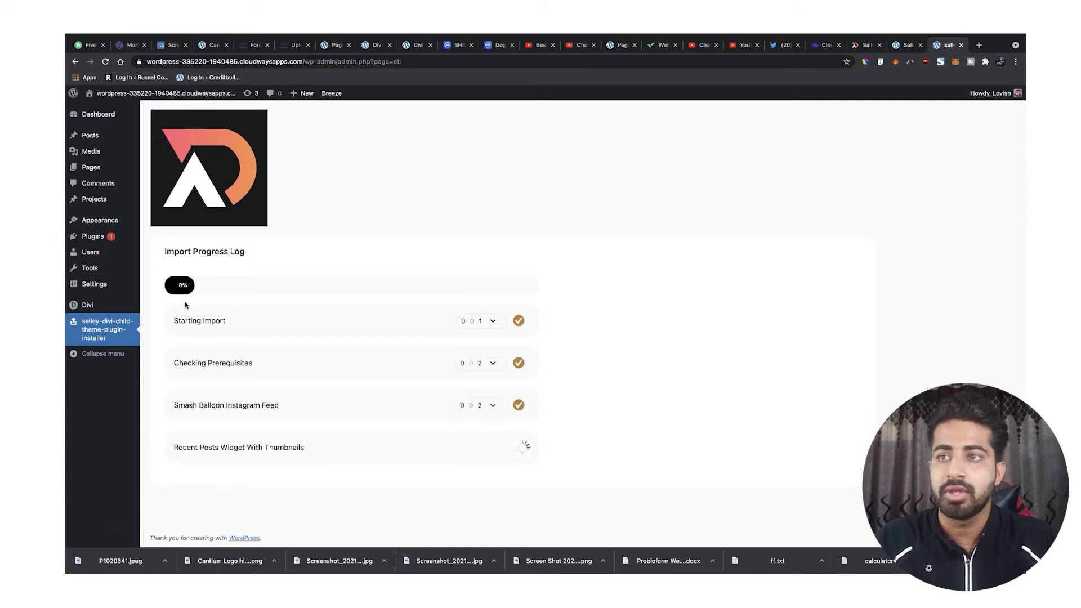
- Follow the import progress log and expand the details of the Divi parent theme installation
scroll(321, 357, down, 3)
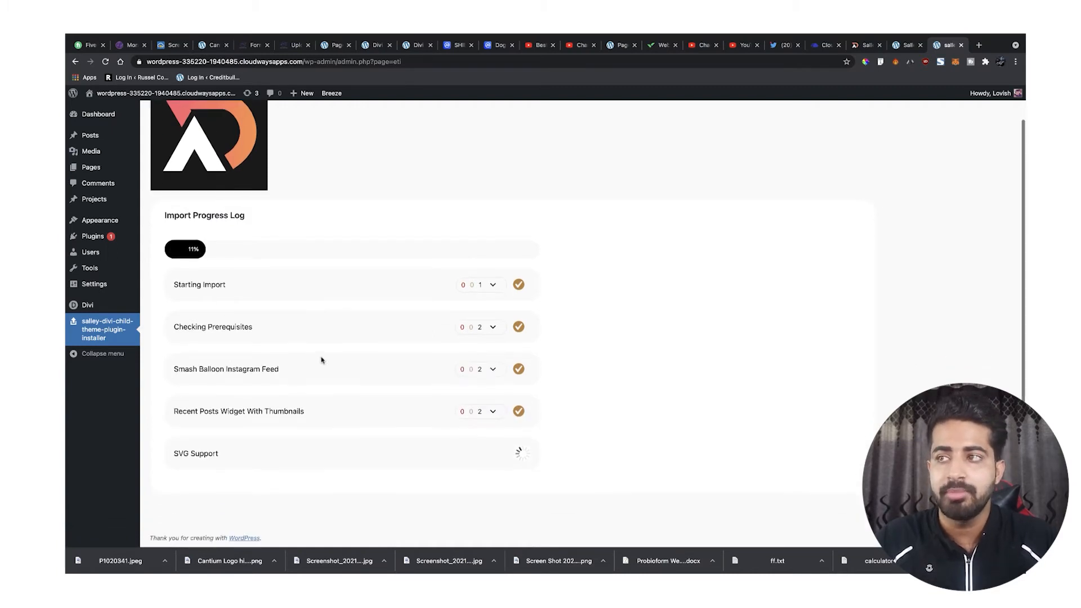
scroll(230, 331, down, 2)
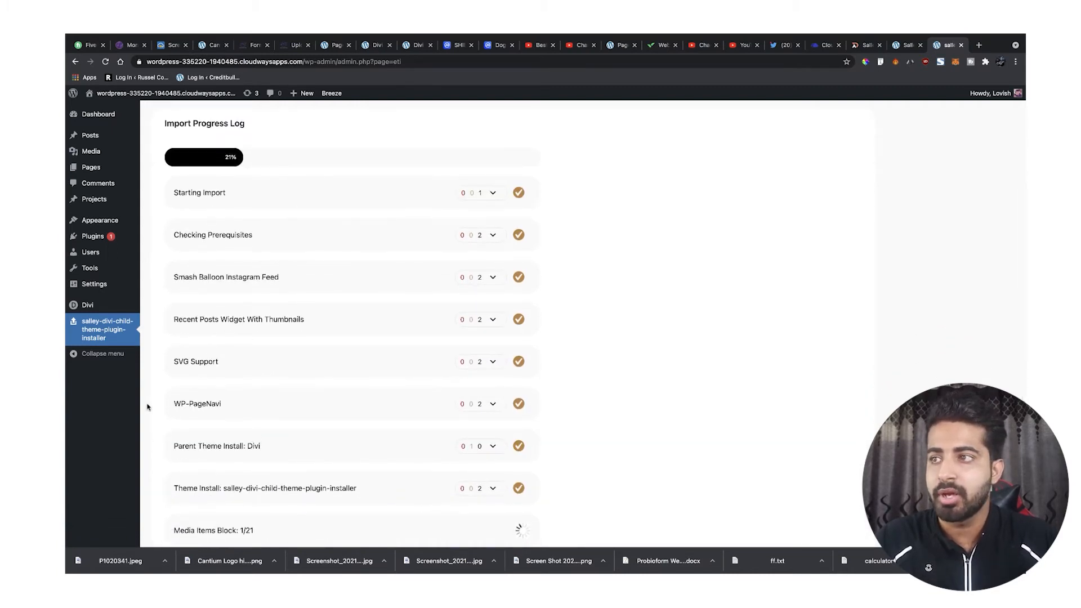
scroll(228, 398, down, 3)
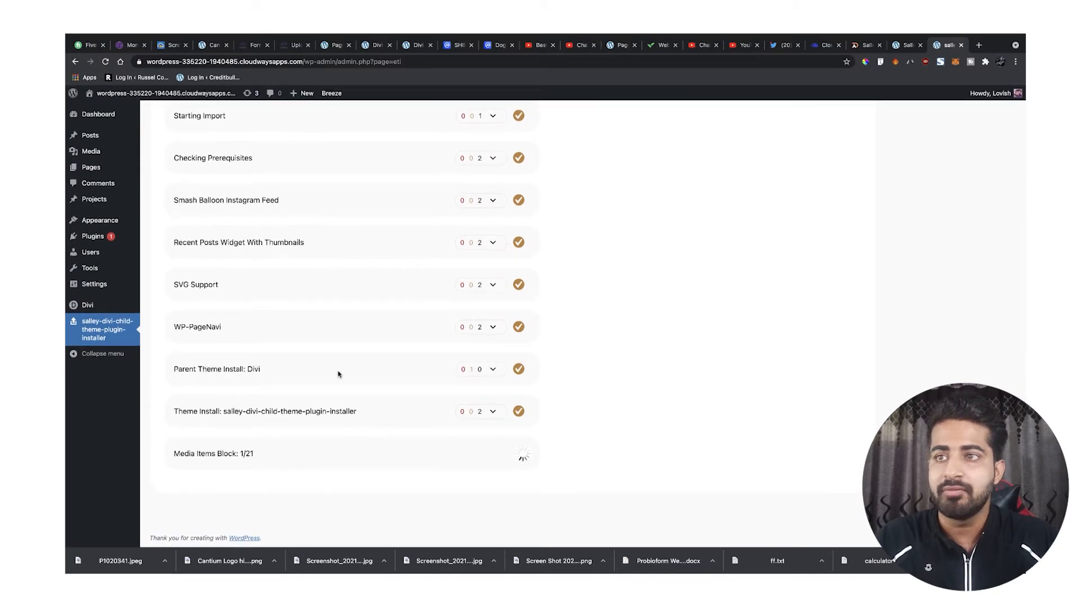
click(494, 369)
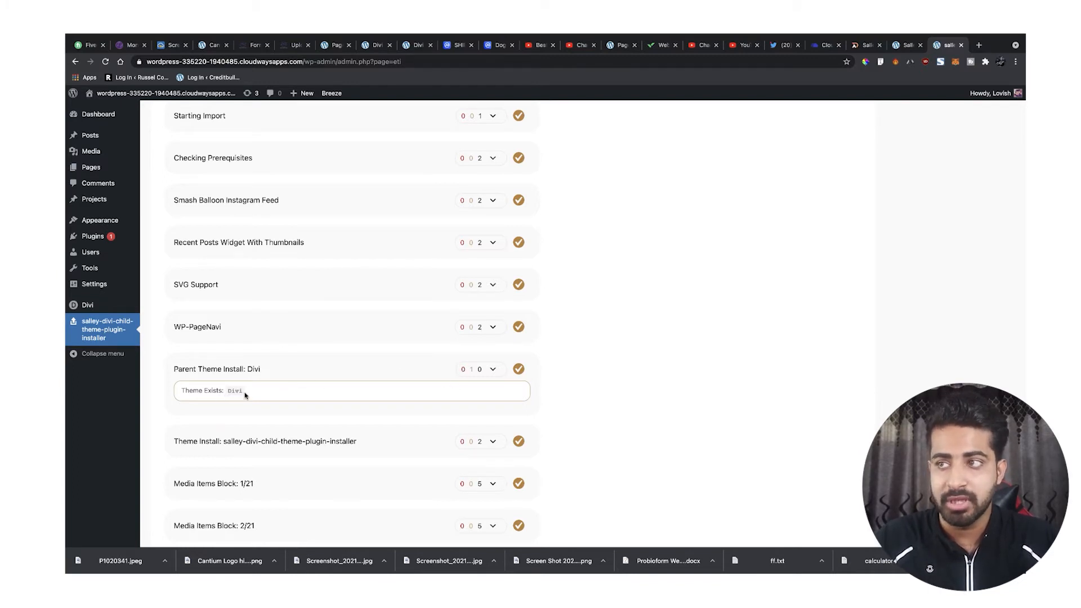
scroll(292, 400, down, 1)
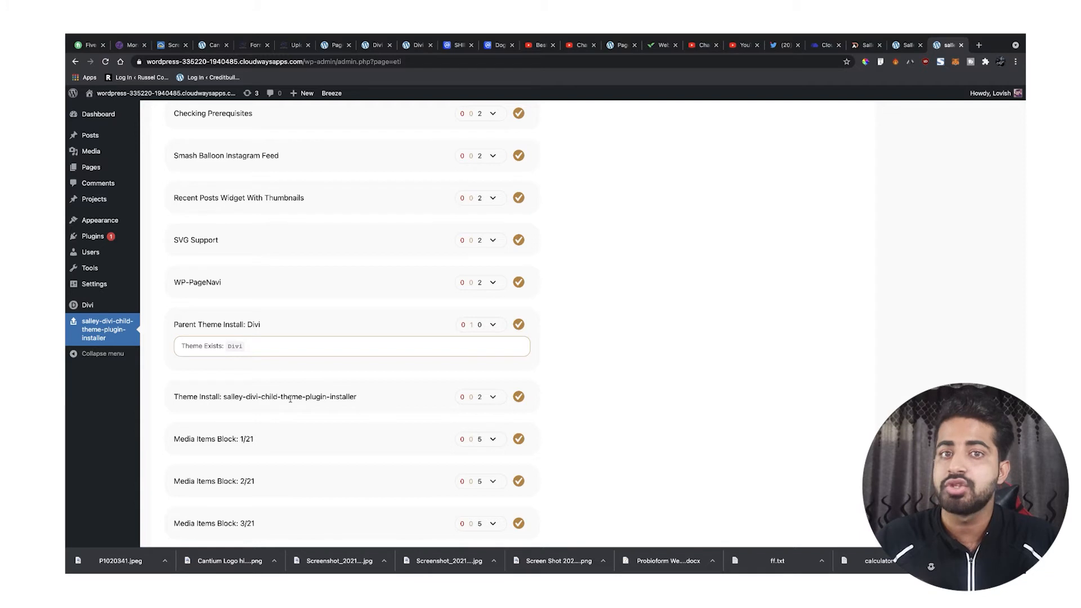
scroll(248, 394, down, 3)
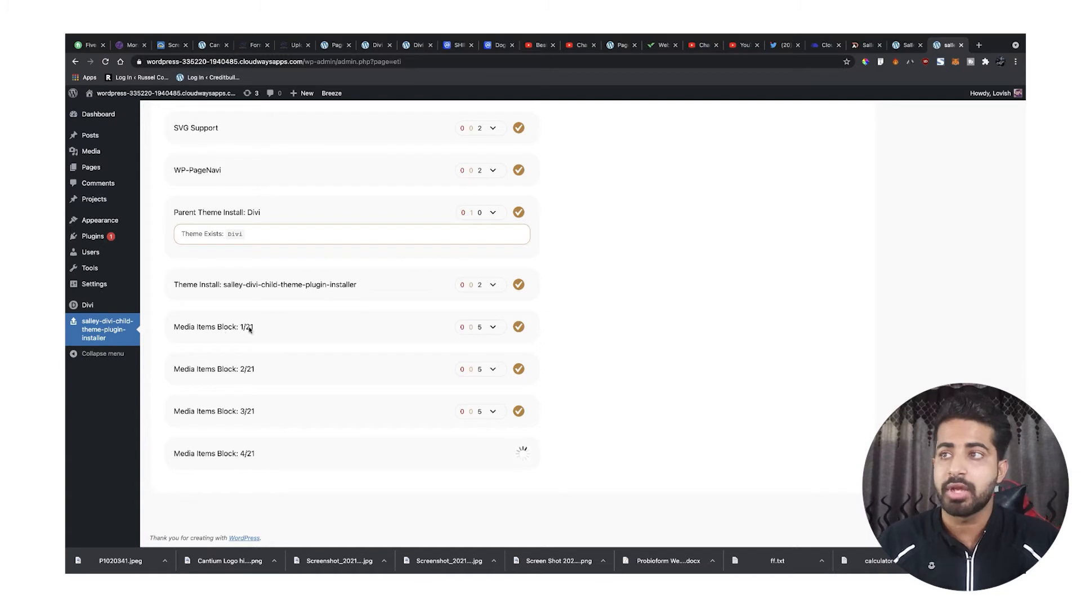
- Expand the details of Media Items Block 1/21 in the import progress log and check the imported files
click(493, 328)
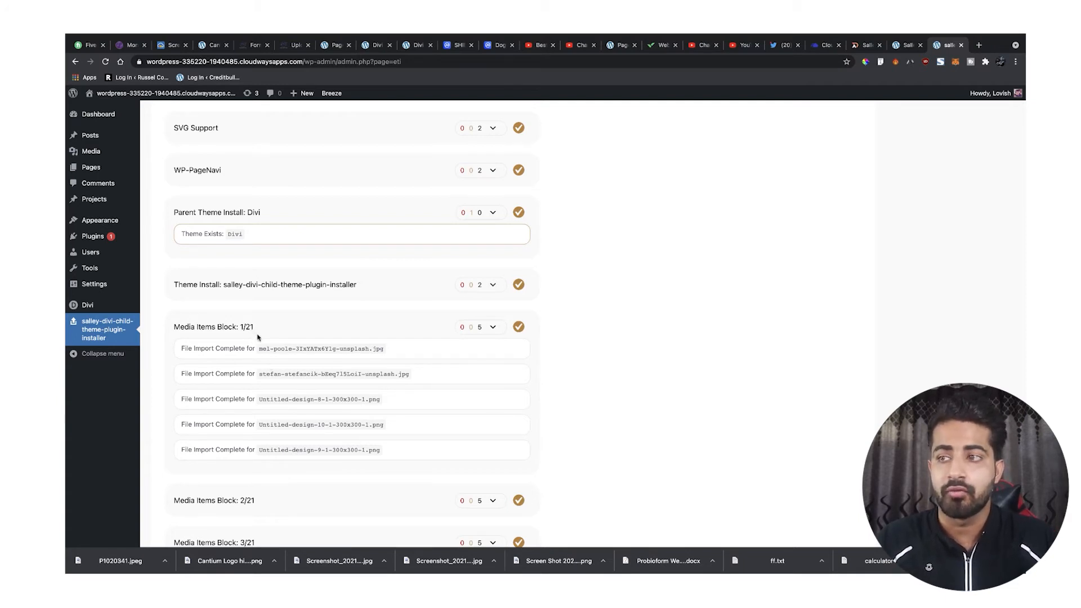
scroll(257, 338, down, 3)
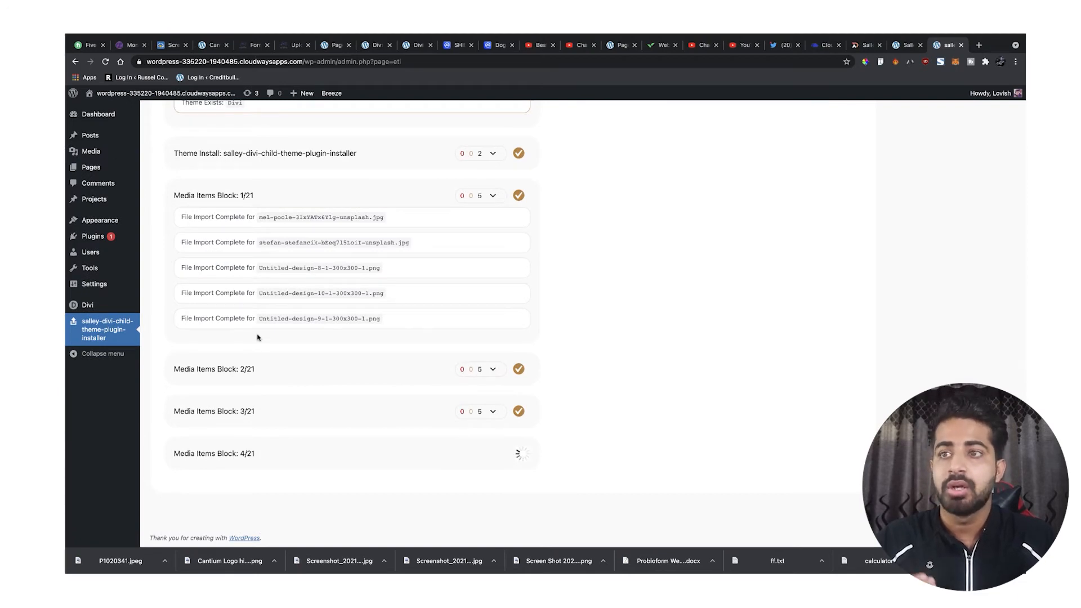
scroll(554, 337, up, 10)
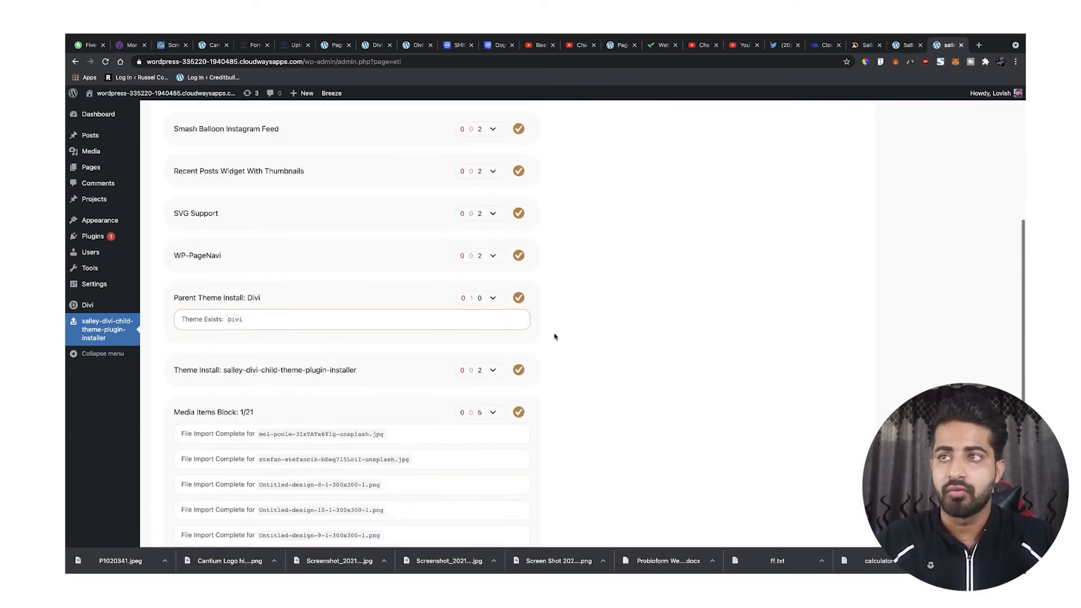
scroll(539, 381, down, 6)
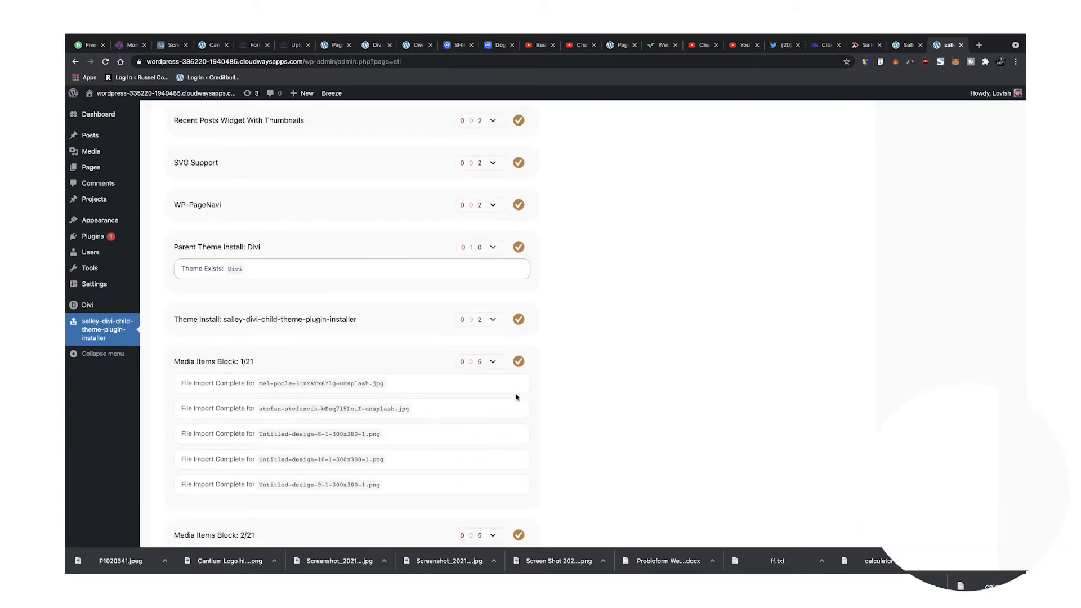
scroll(538, 373, down, 1)
scroll(514, 276, up, 8)
scroll(513, 278, down, 3)
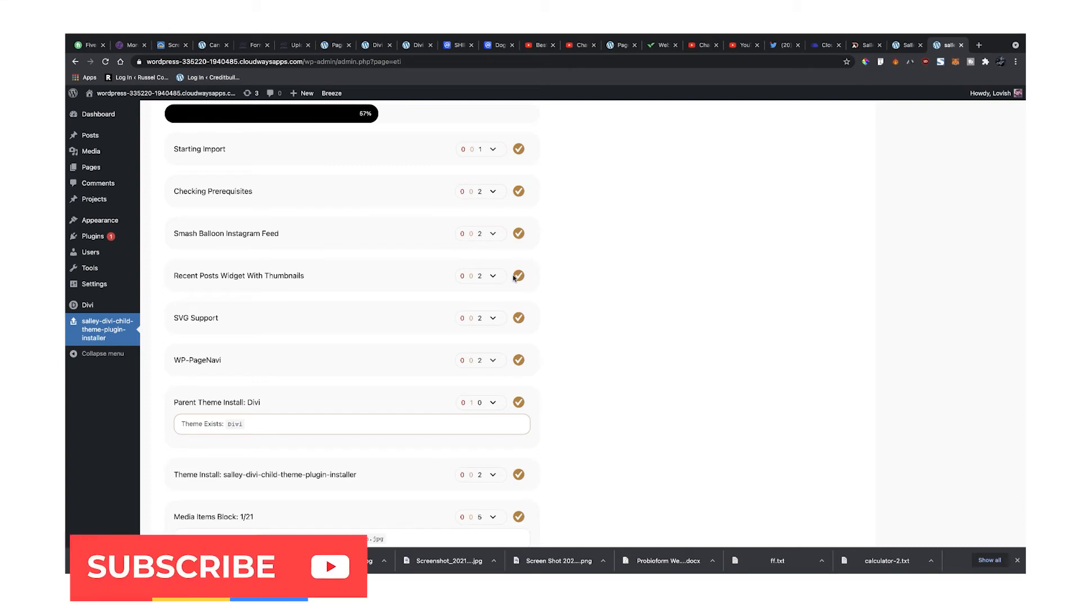
- Follow the remaining import progress entries until the import ends, and read the completion notice above the log
scroll(495, 296, down, 14)
scroll(376, 354, up, 14)
click(493, 356)
click(493, 356)
scroll(497, 394, down, 14)
scroll(497, 393, up, 14)
scroll(497, 394, down, 14)
scroll(497, 394, up, 15)
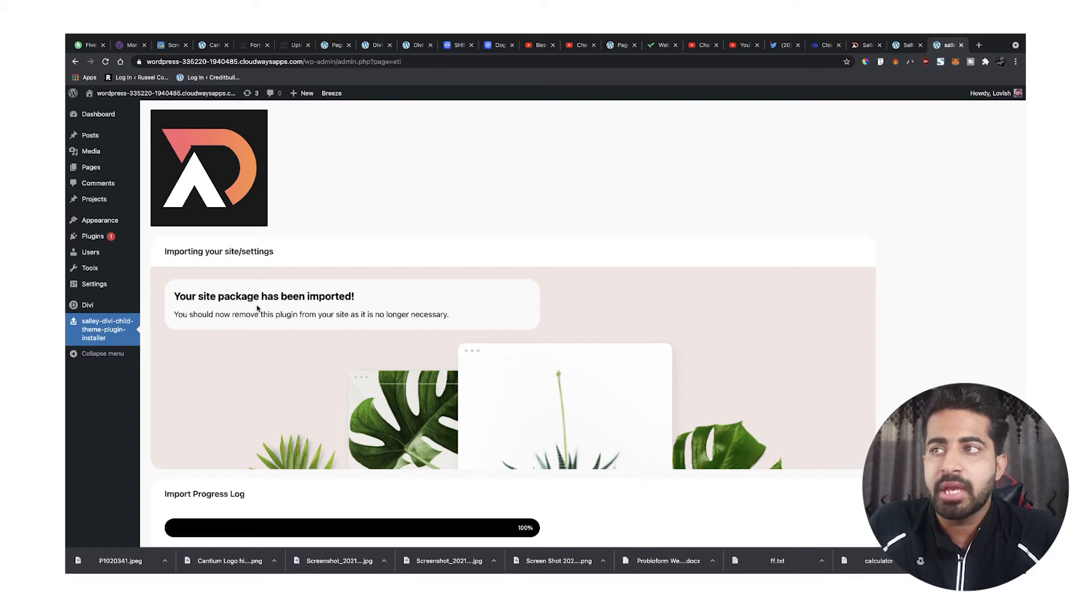
scroll(292, 311, down, 3)
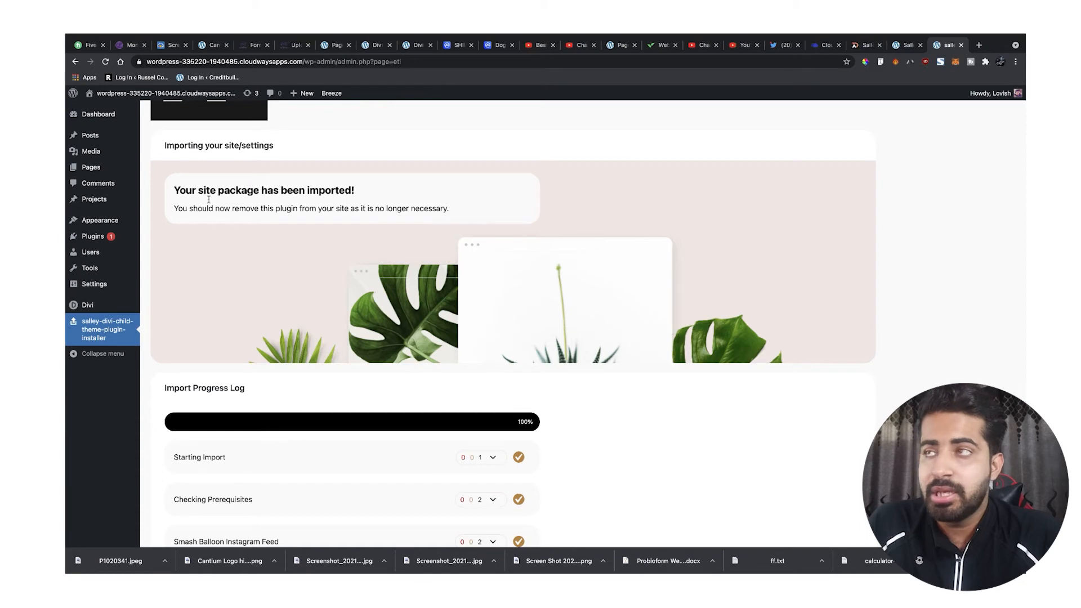
- Open the live site in a new browser tab and look through the Salley home page down to its footer
super+click(108, 111)
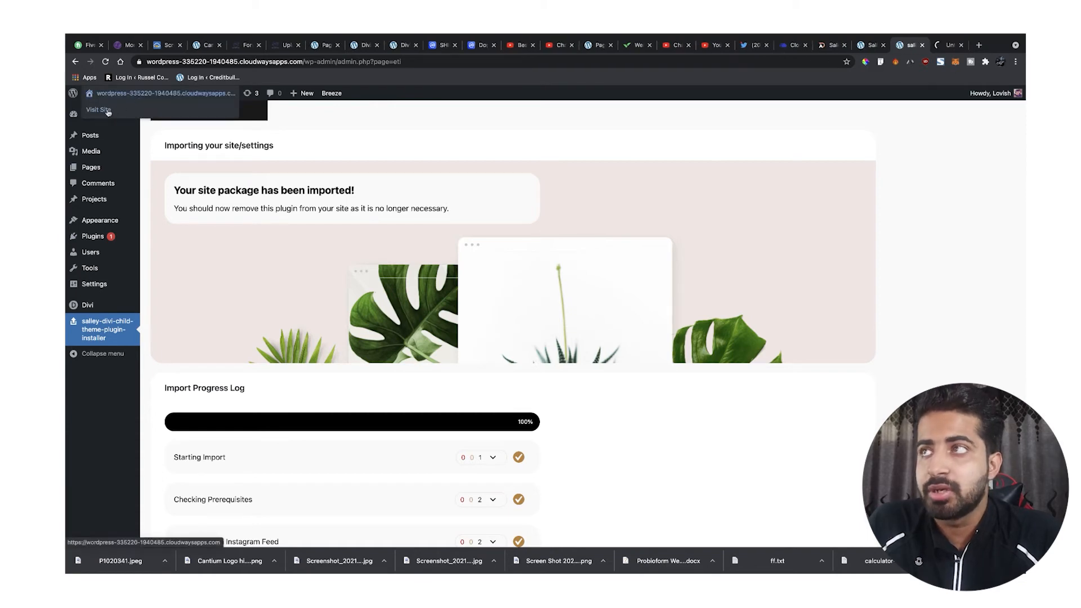
key(ctrl+Tab)
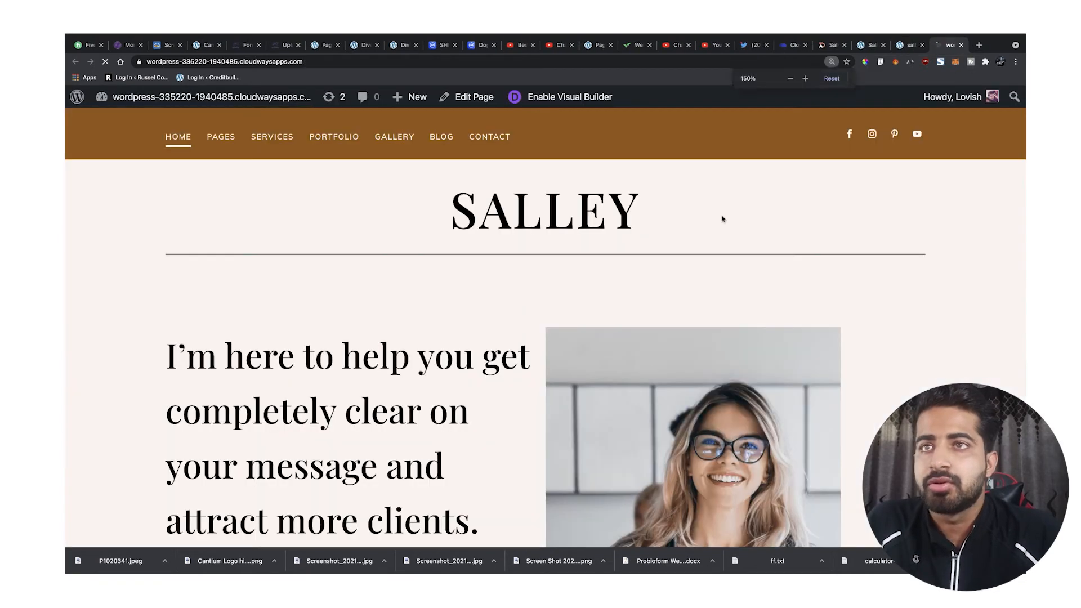
mouse_move(195, 140)
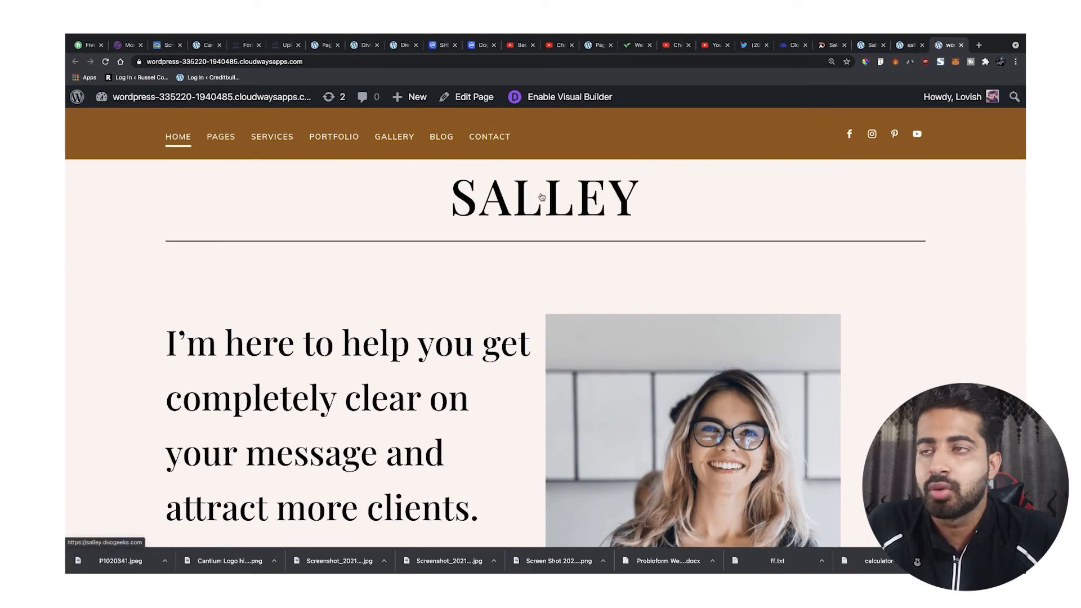
scroll(453, 242, down, 3)
scroll(340, 282, down, 4)
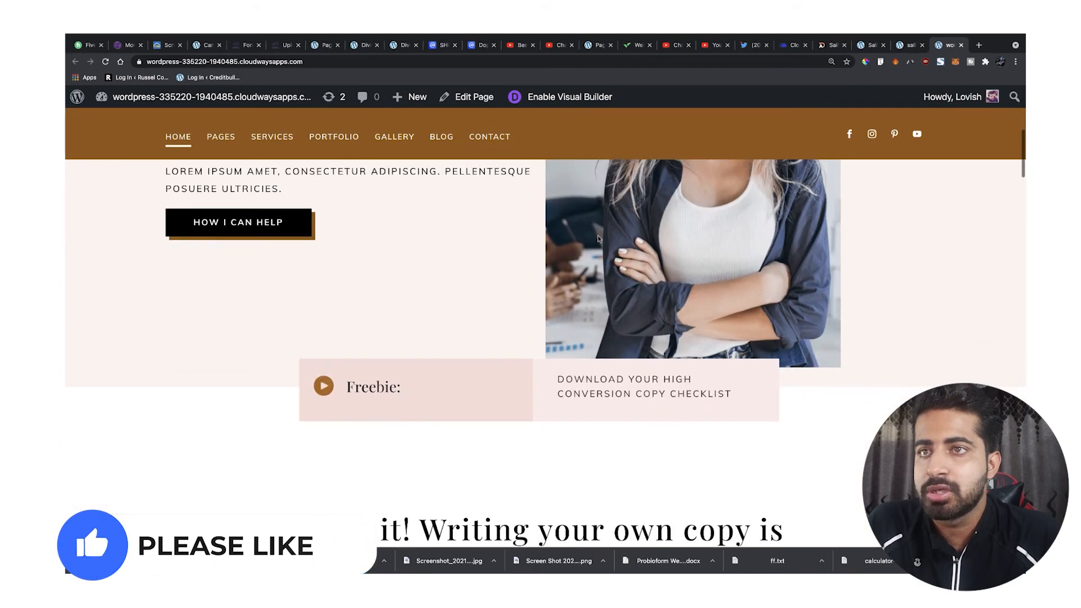
scroll(465, 251, down, 5)
scroll(464, 251, down, 10)
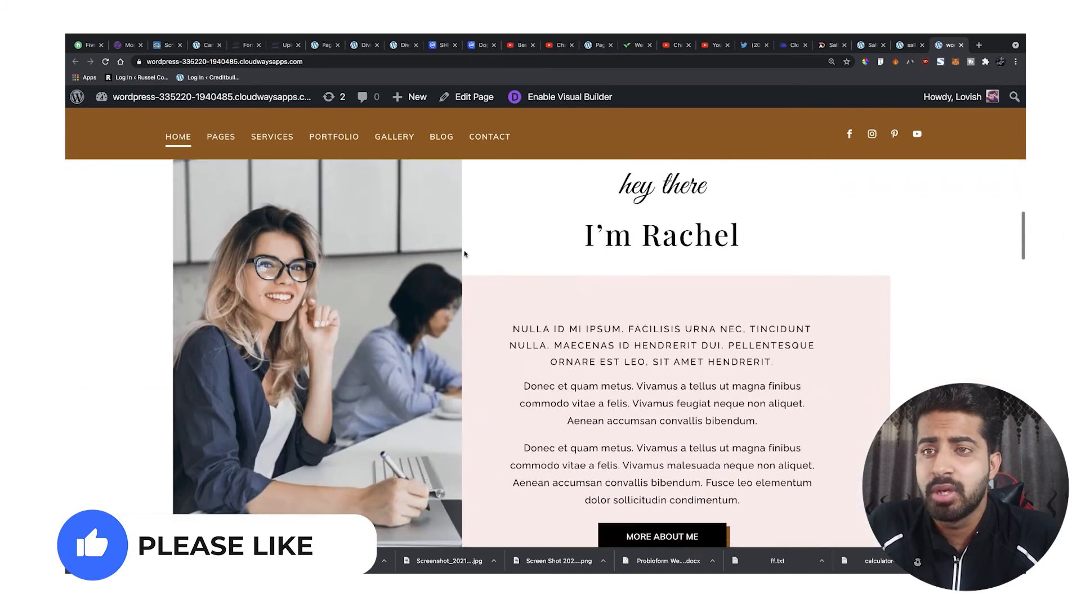
scroll(463, 253, down, 10)
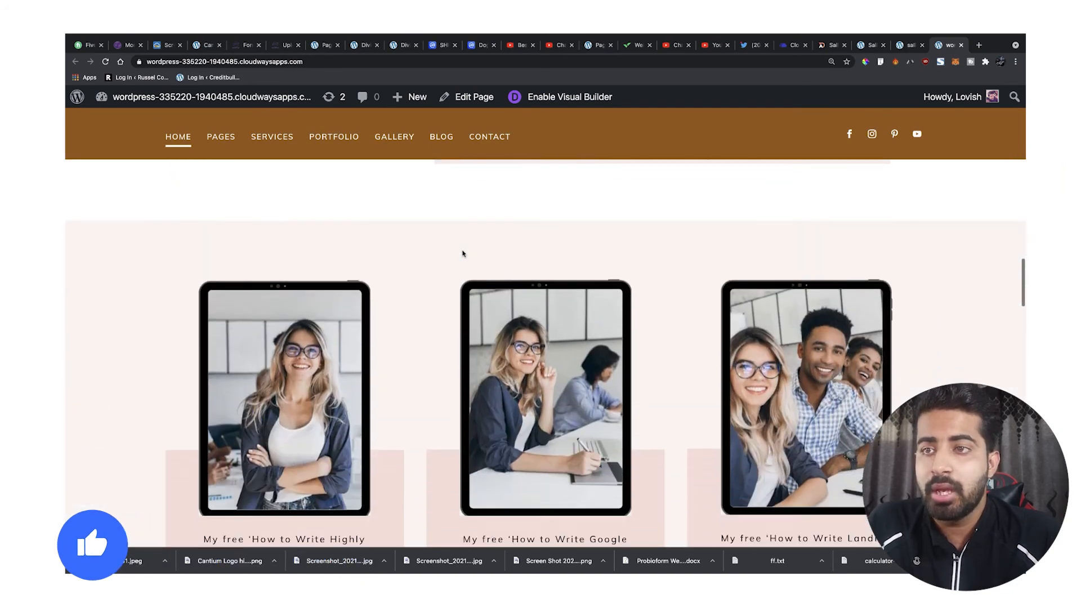
scroll(462, 253, down, 20)
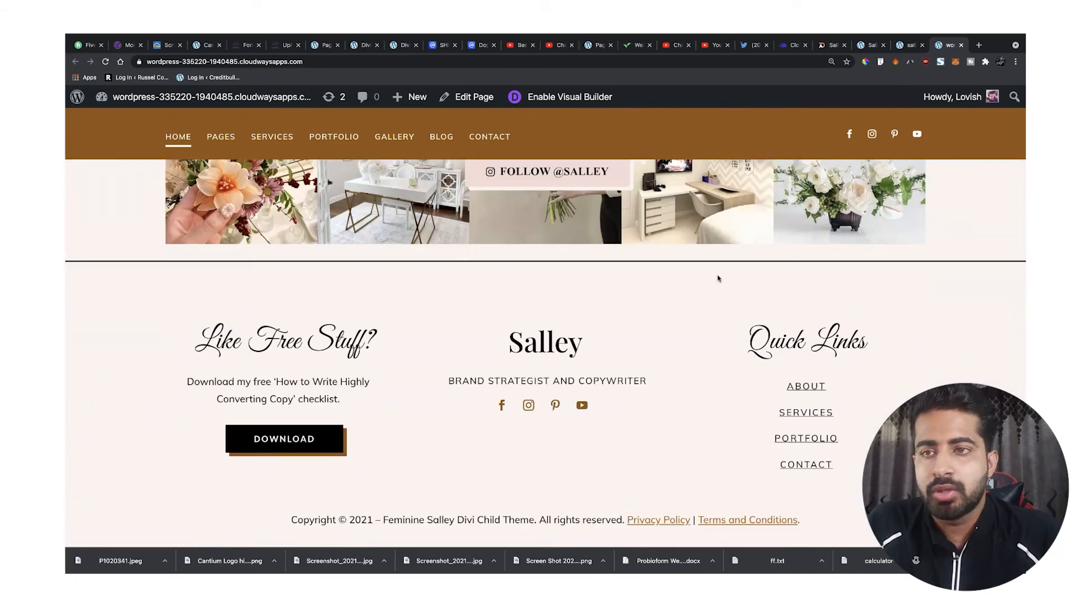
scroll(598, 305, up, 20)
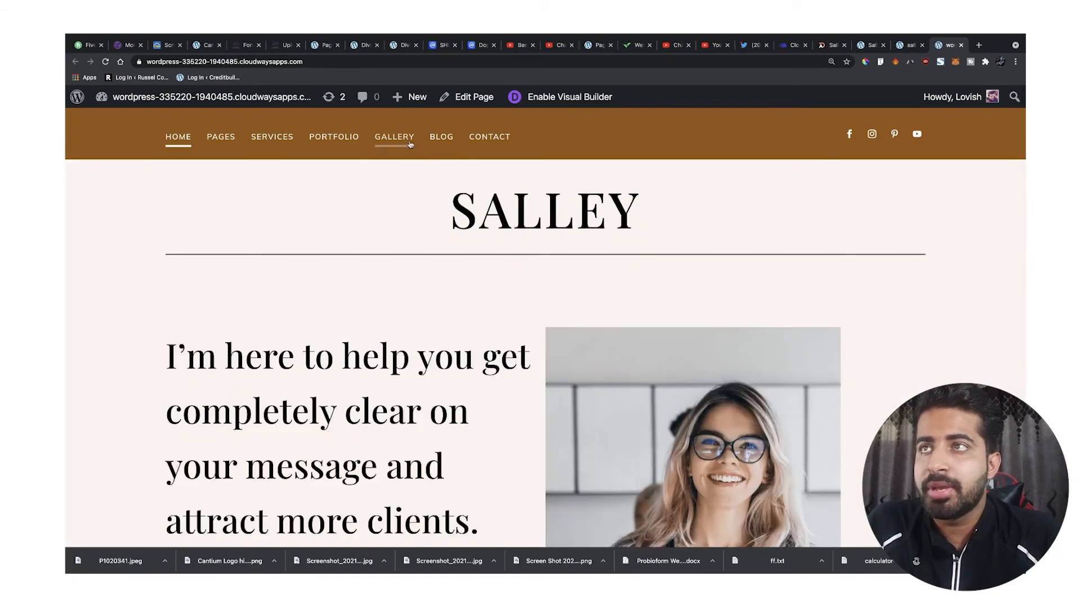
- View the site's Gallery page and its Contact page
click(410, 144)
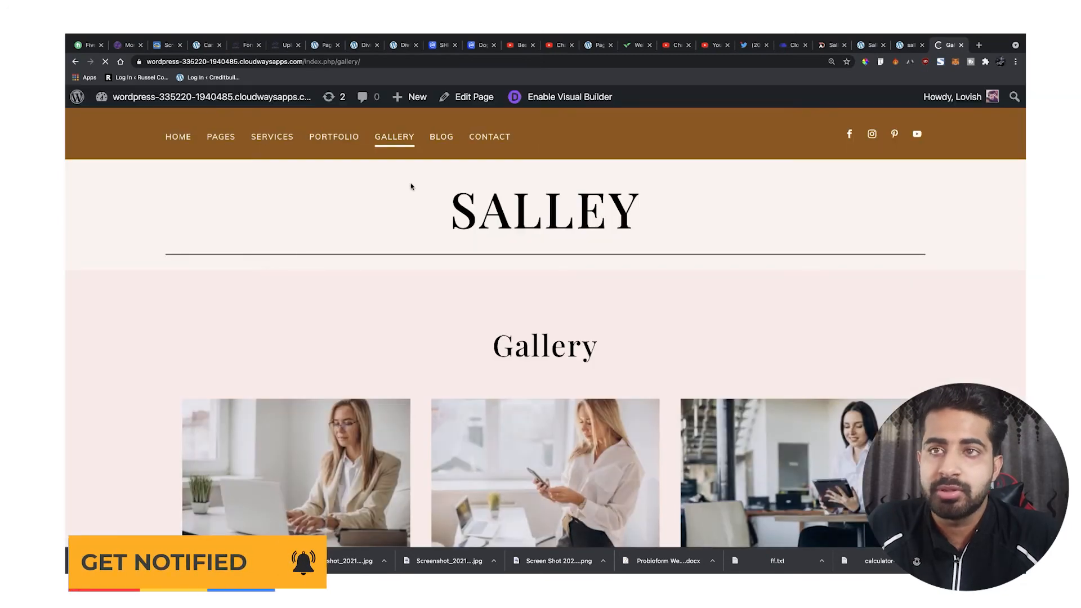
scroll(409, 184, down, 8)
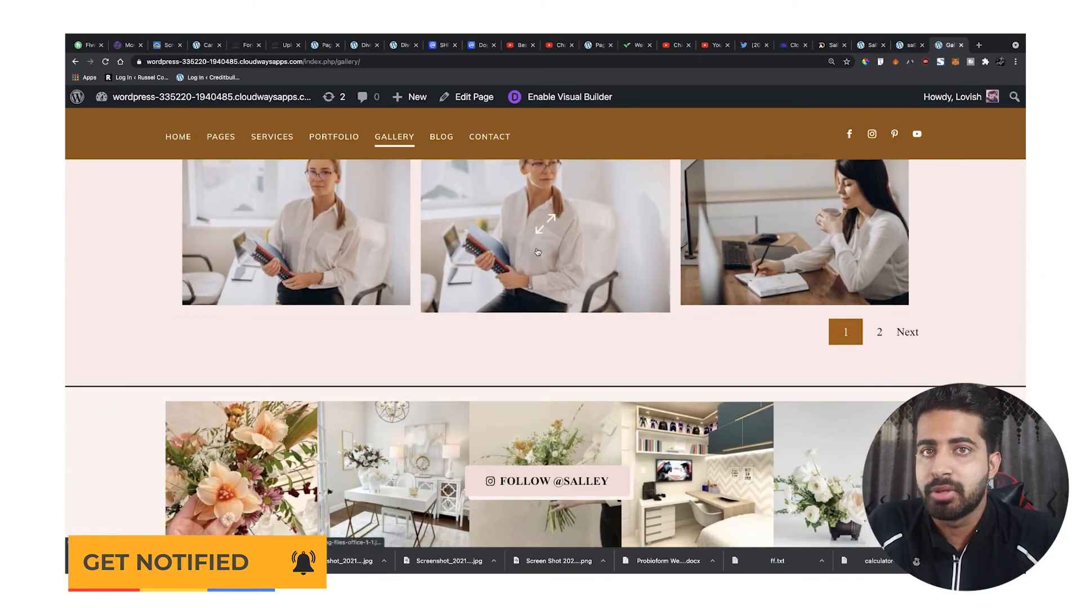
scroll(537, 252, up, 4)
scroll(538, 251, up, 4)
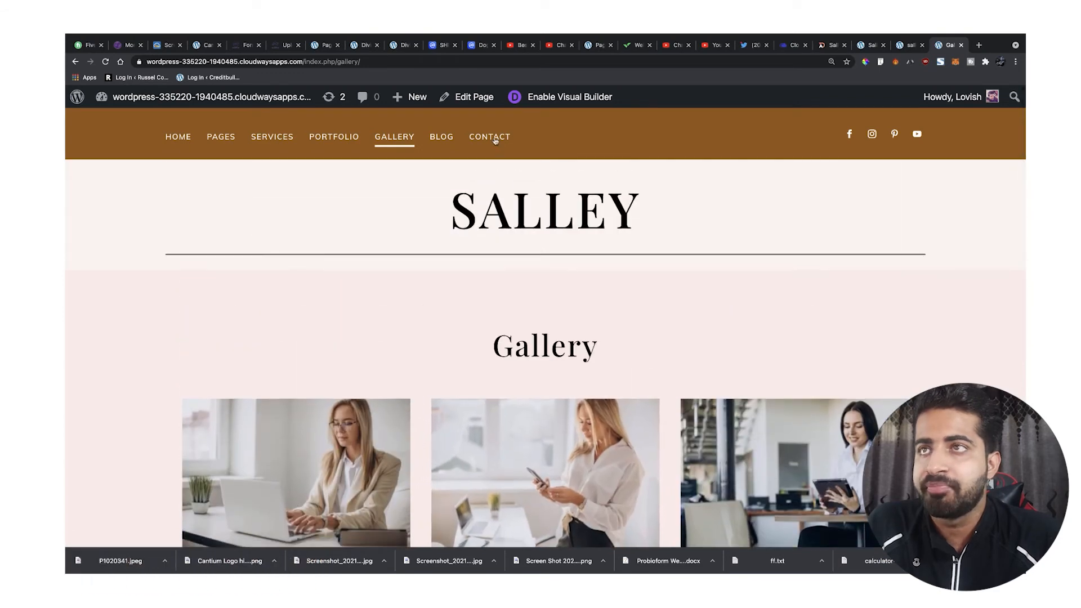
click(496, 139)
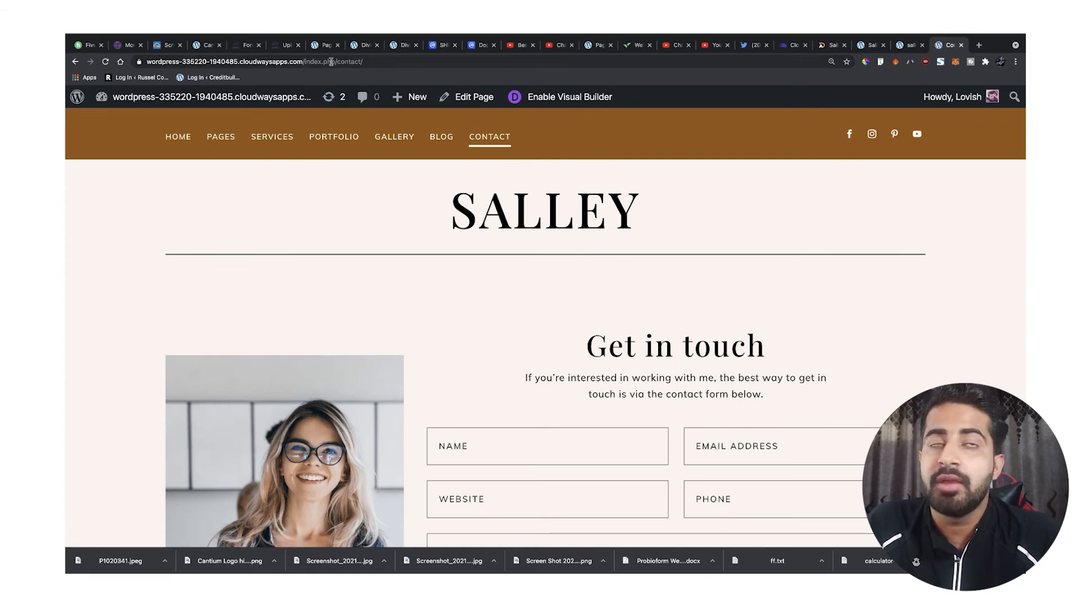
- Set the WordPress permalink structure to Post name in the admin settings and save the changes
click(898, 46)
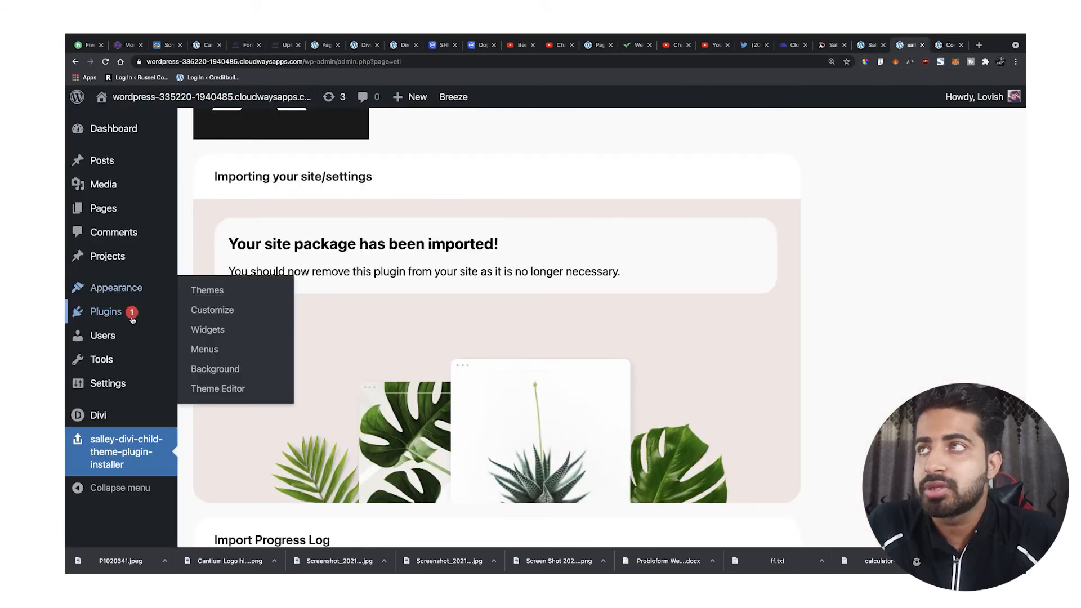
mouse_move(122, 390)
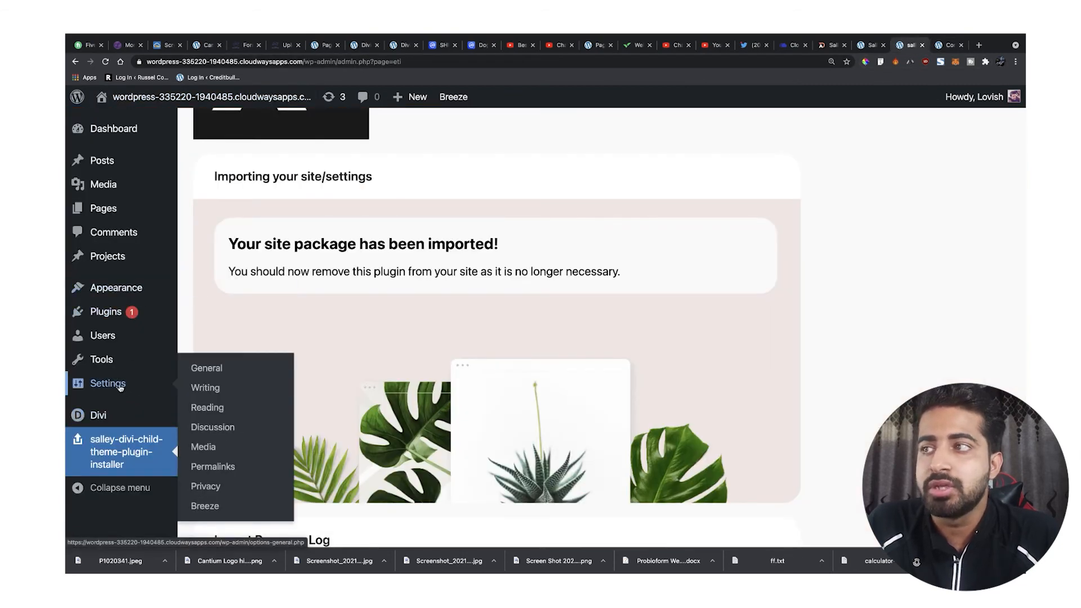
click(219, 458)
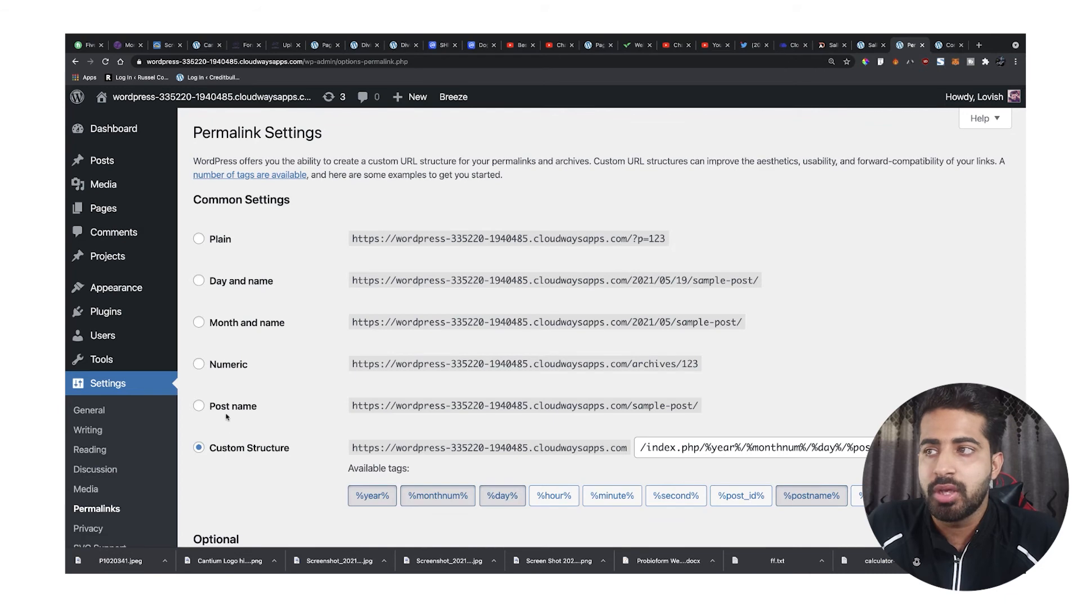
click(226, 407)
scroll(225, 419, down, 5)
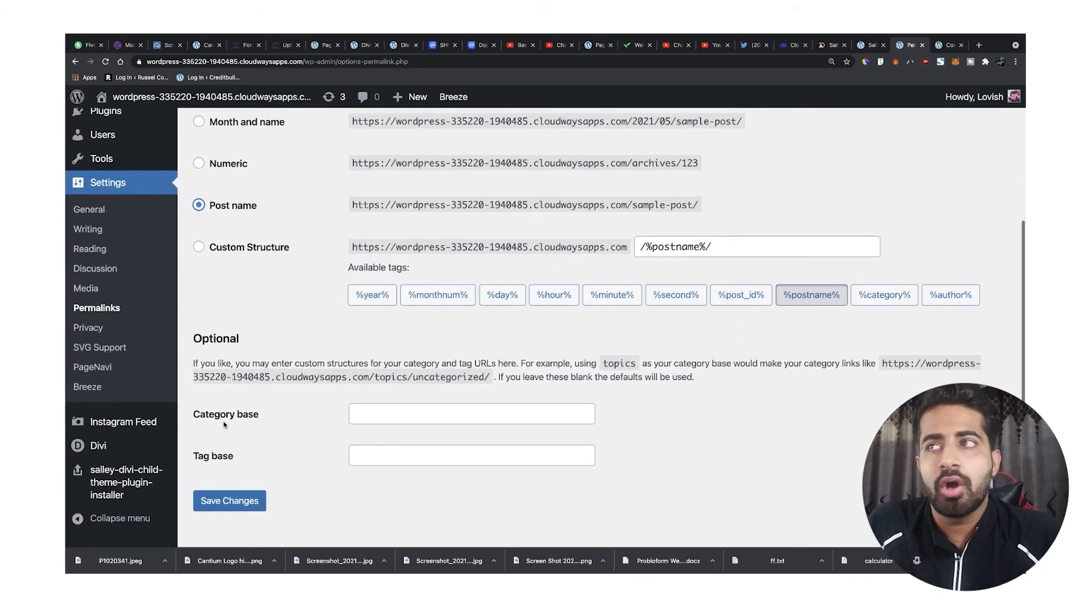
click(229, 498)
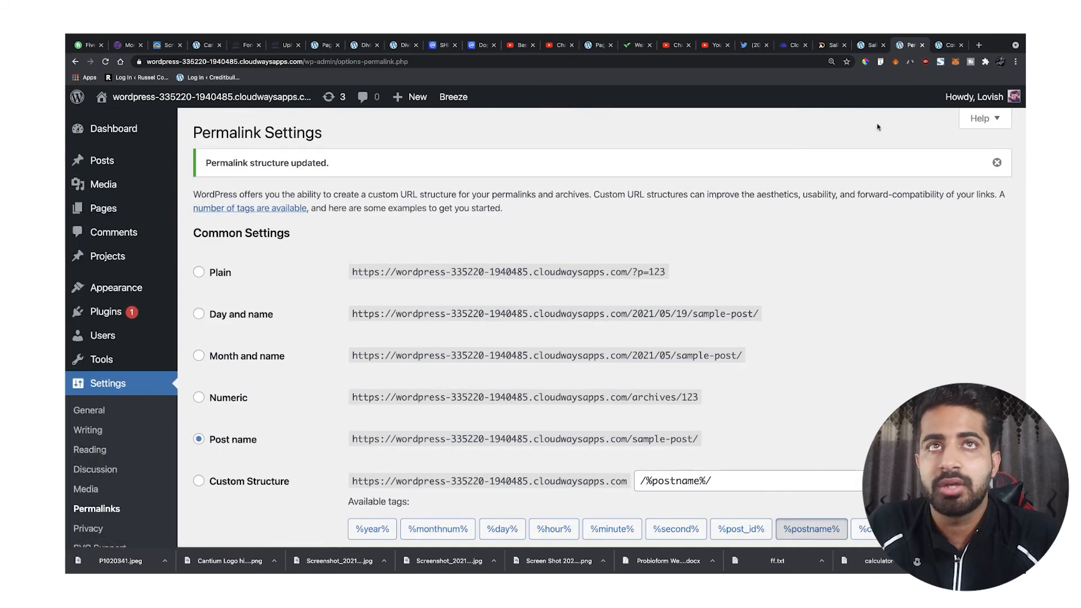
- Check the new page addresses on the live site by opening the blog grid pages without and with sidebar
click(943, 48)
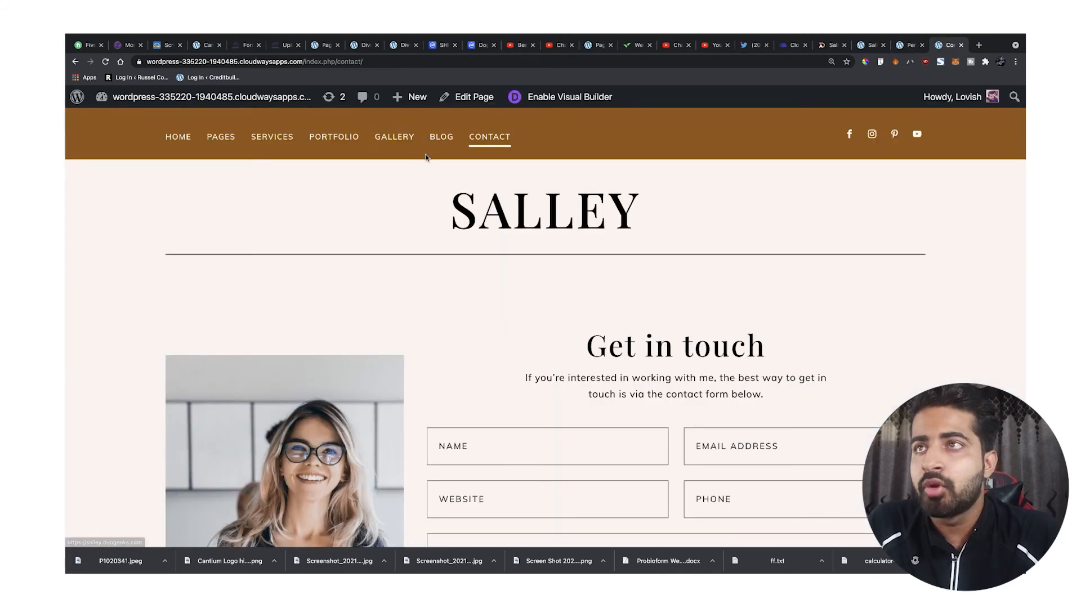
mouse_move(440, 138)
click(453, 274)
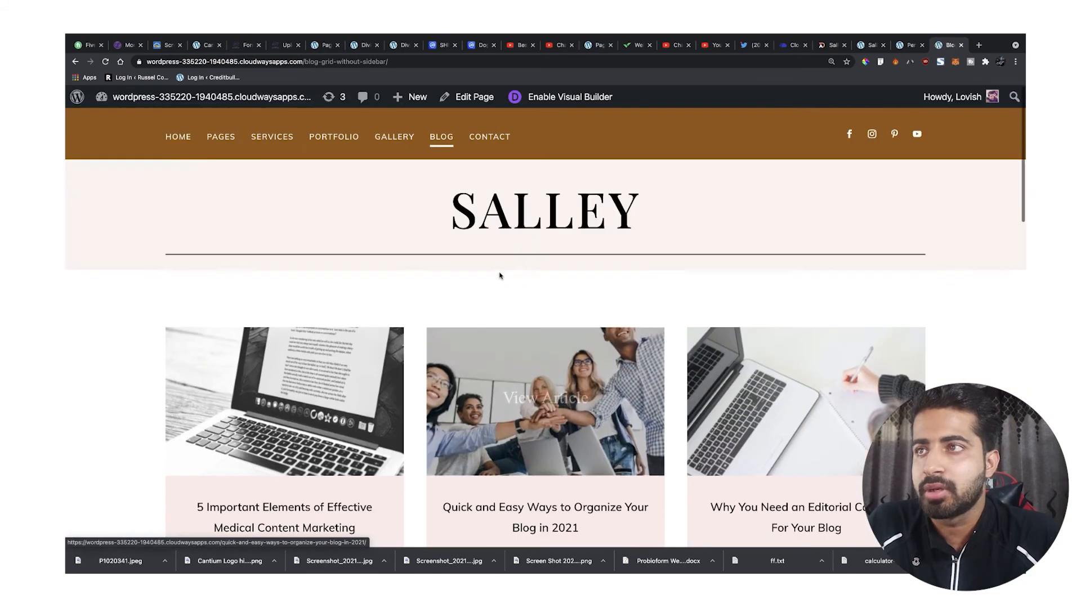
mouse_move(442, 147)
click(467, 182)
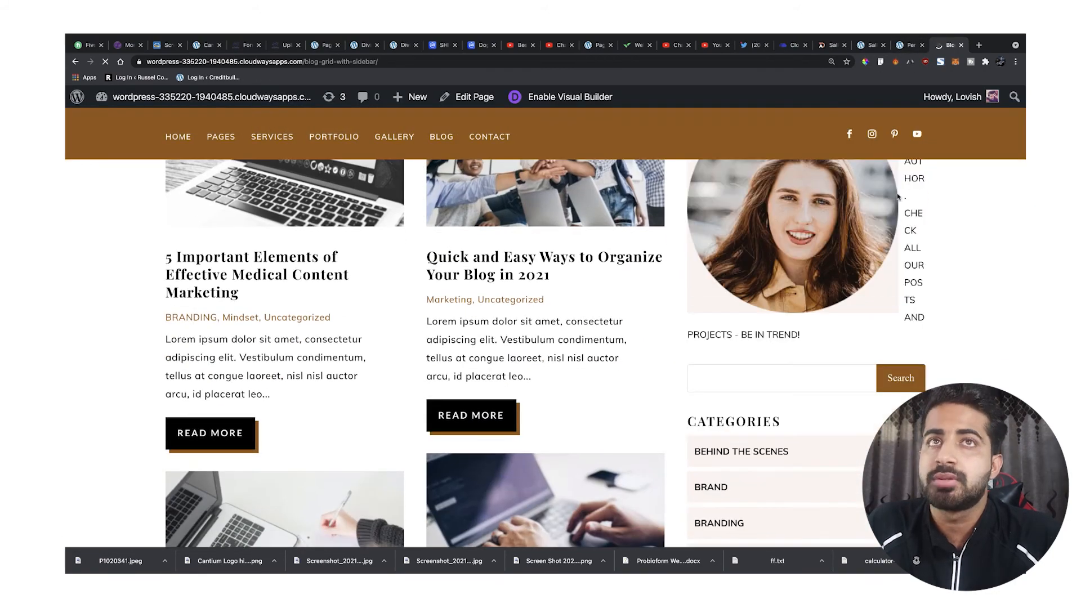
- Return to the WordPress admin and open the list of posts
click(915, 50)
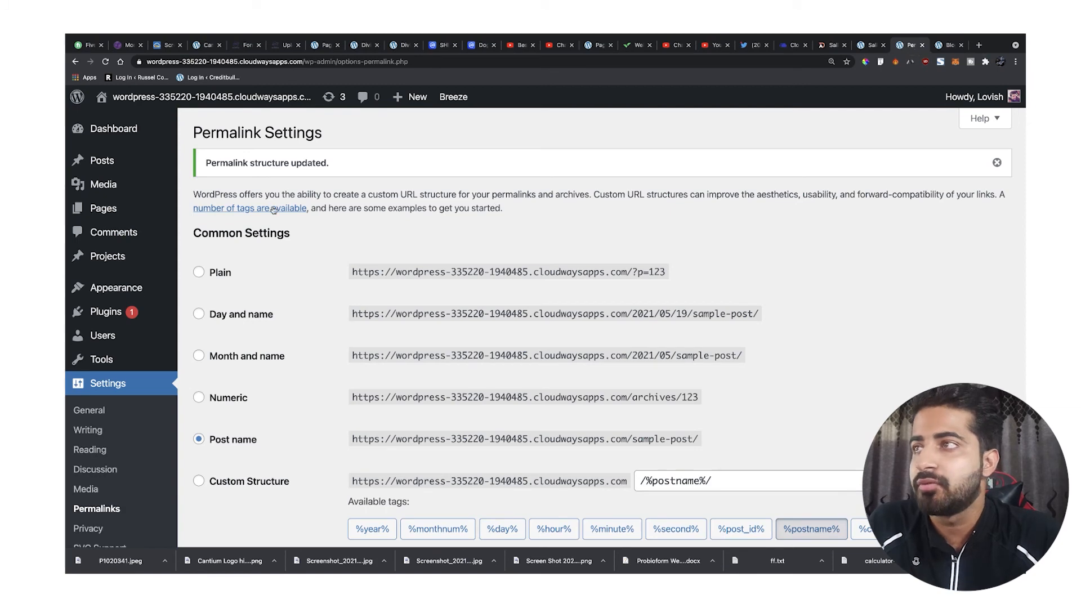
click(120, 169)
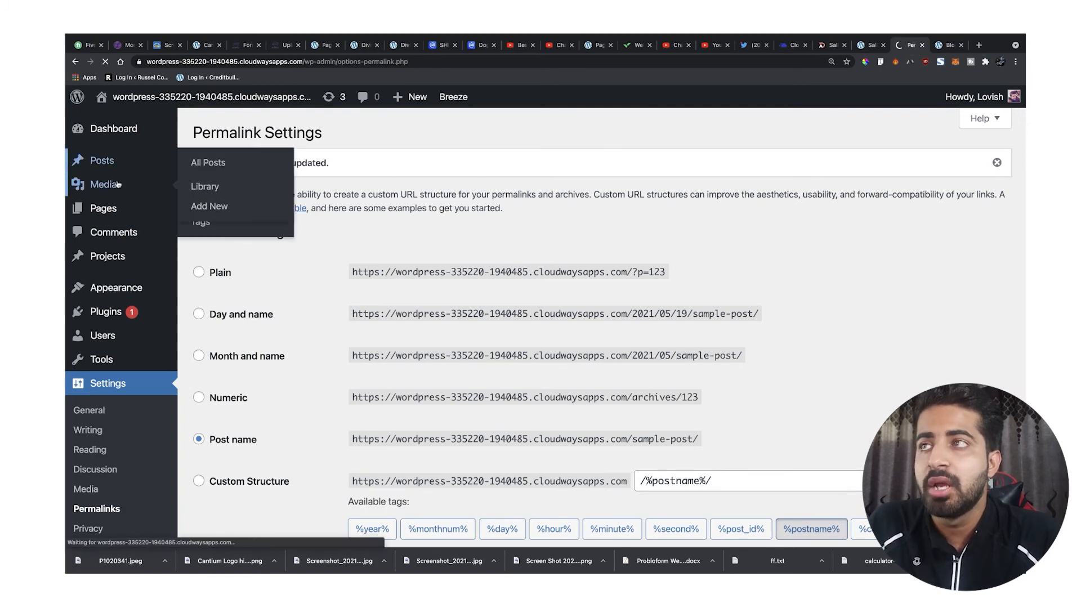